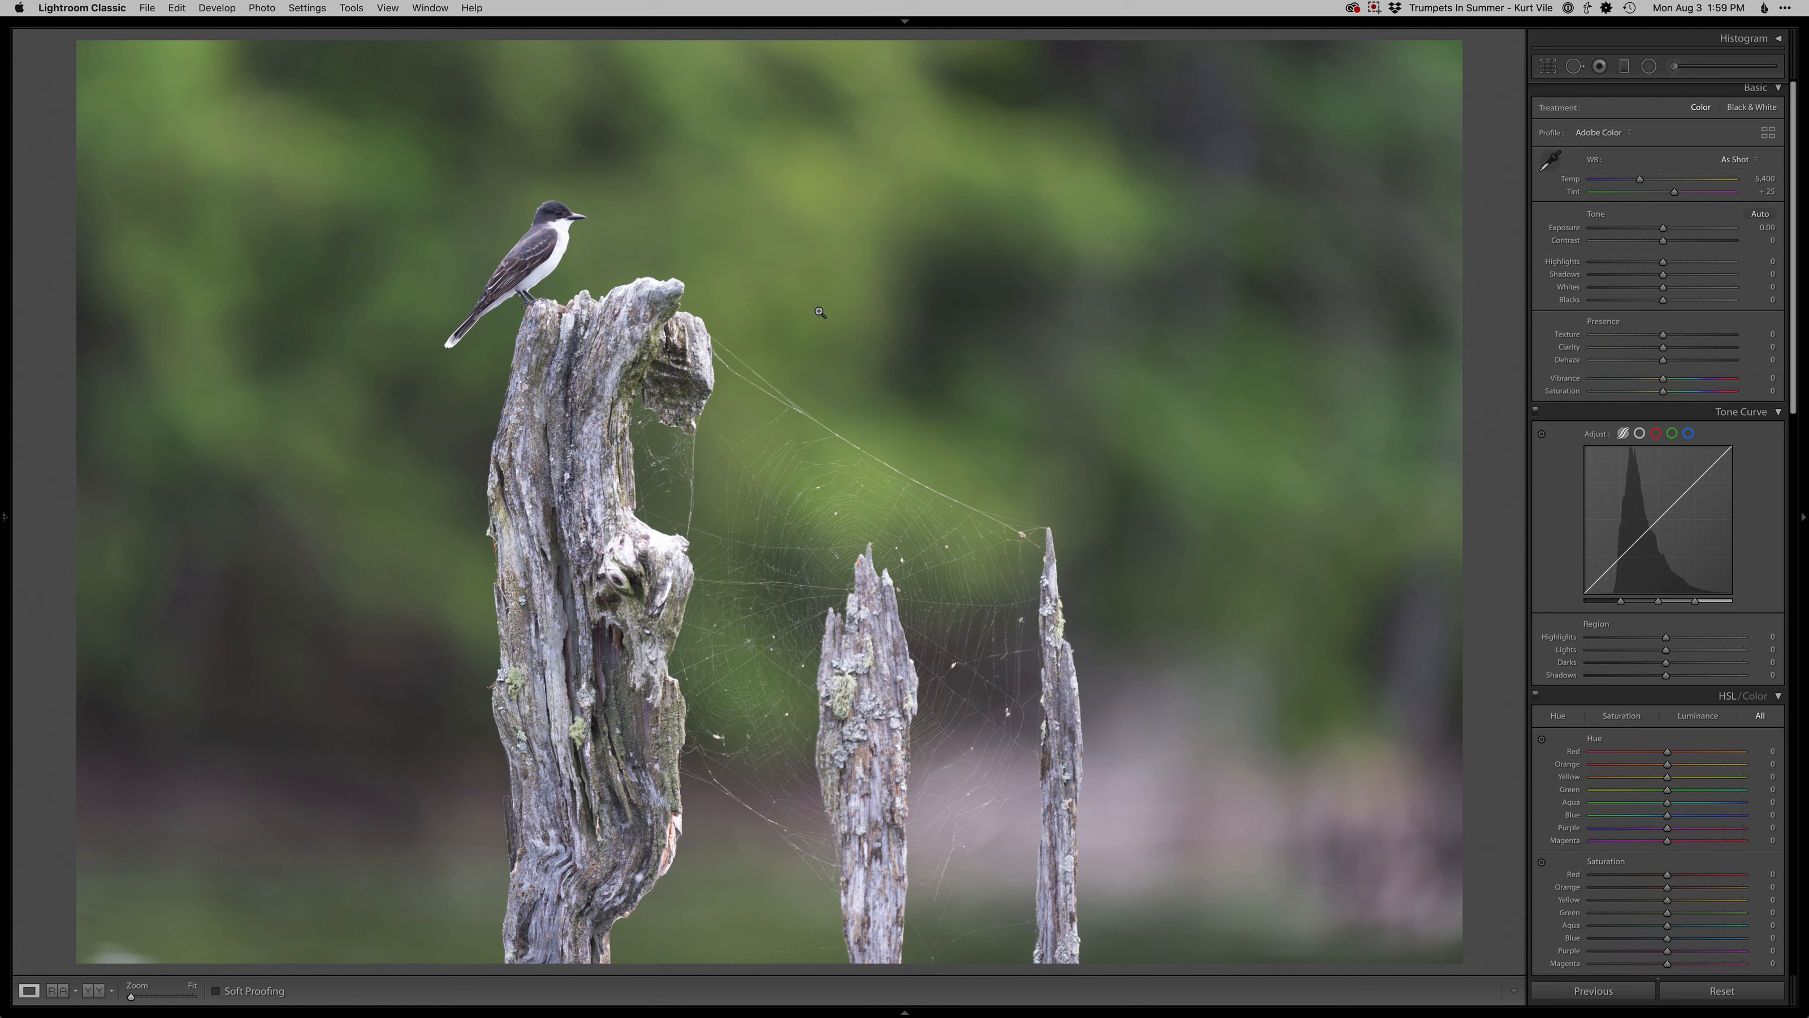
# - Set the photo's Exposure to −0.80, Shadows to +55 and Blacks to −10
pyautogui.moveTo(1663, 227); pyautogui.dragTo(1652, 229)
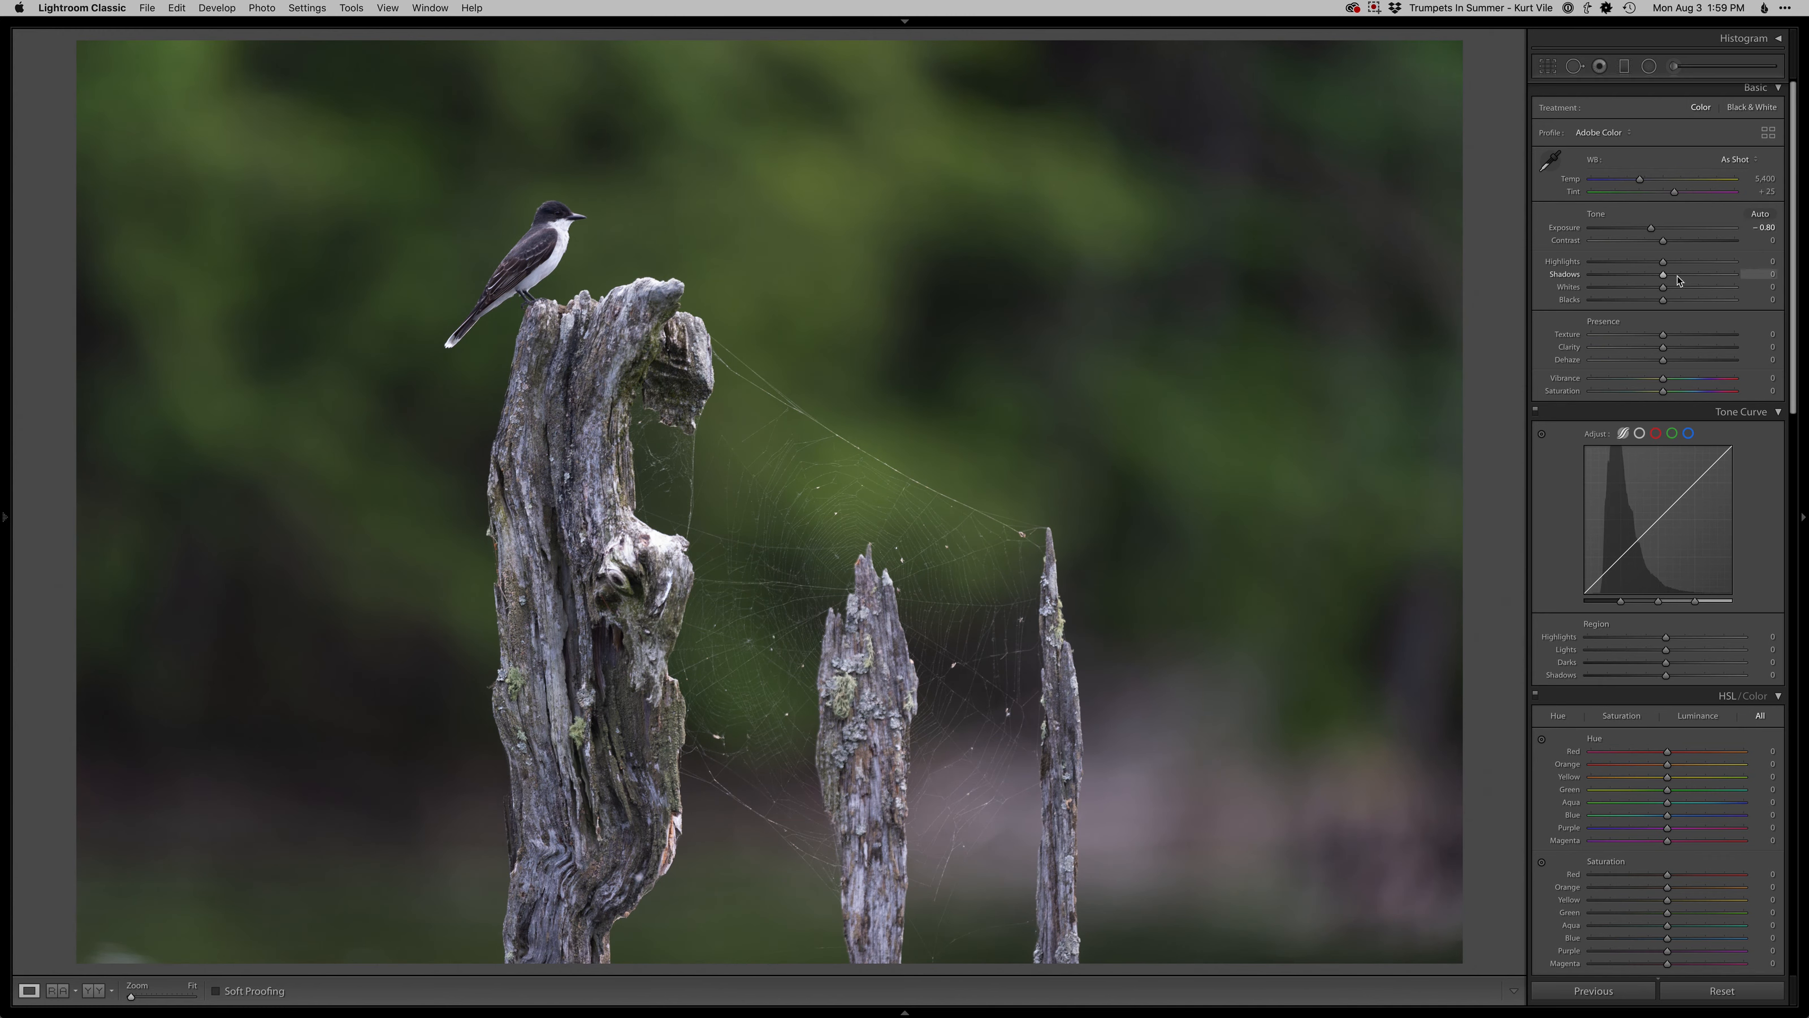
pyautogui.moveTo(1695, 277); pyautogui.dragTo(1656, 304)
# - Draw a radial filter around the bird and shift its exposure slightly
pyautogui.hotkey('shift', 'm')
pyautogui.moveTo(532, 255); pyautogui.dragTo(680, 387)
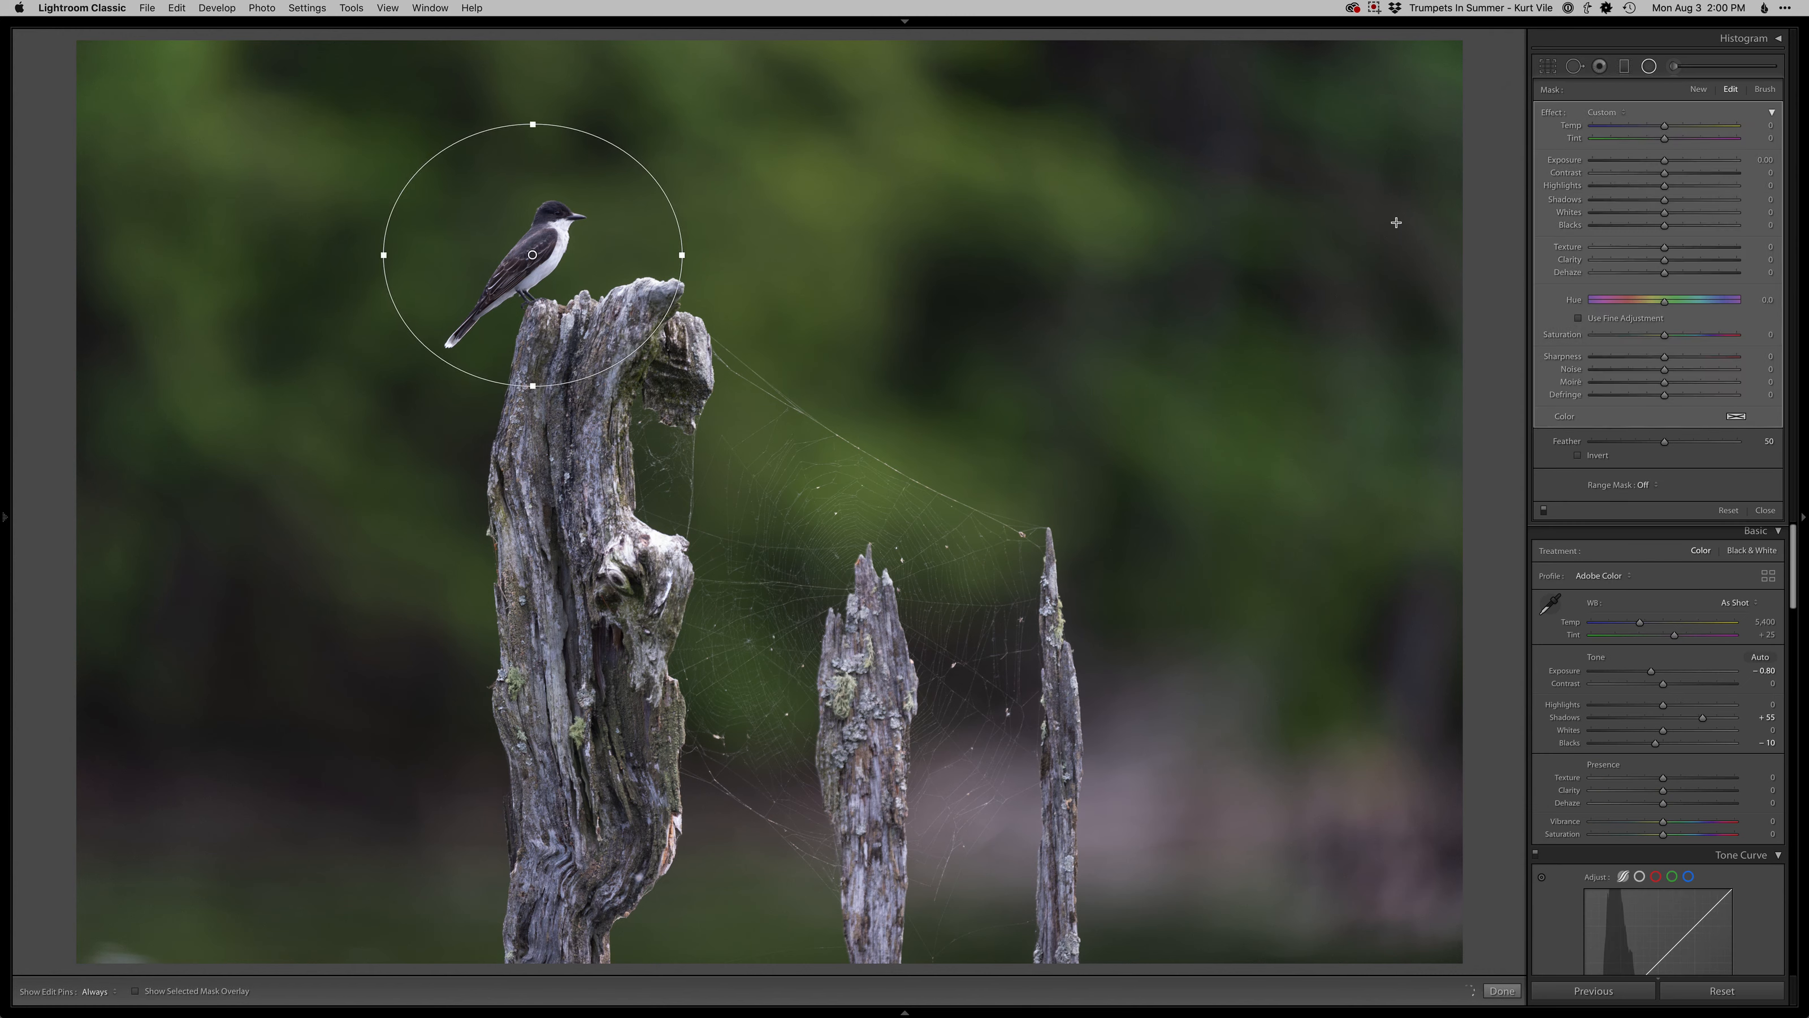
pyautogui.moveTo(1664, 160); pyautogui.dragTo(1664, 167)
# - Add a wide diagonal graduated filter rising from the lower part of the photo and set its Exposure to −0.17
pyautogui.press('m')
pyautogui.moveTo(731, 810); pyautogui.dragTo(556, 181)
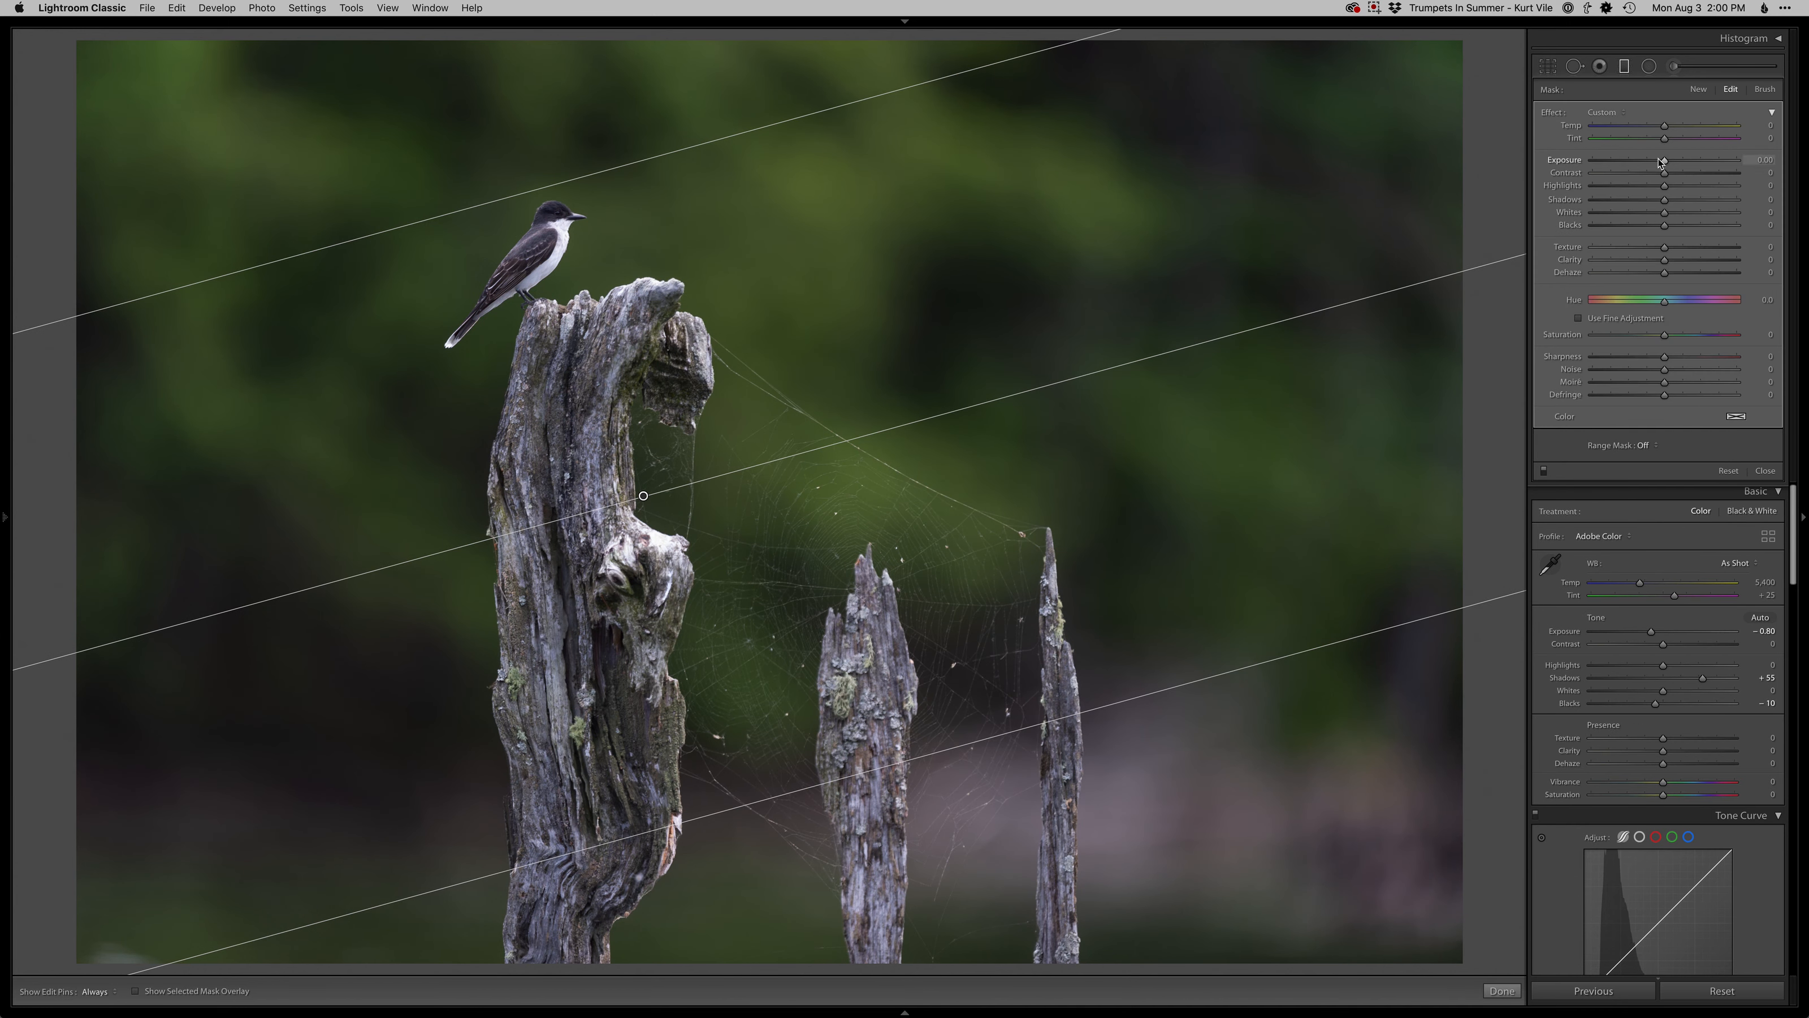
pyautogui.moveTo(1666, 163); pyautogui.dragTo(1663, 164)
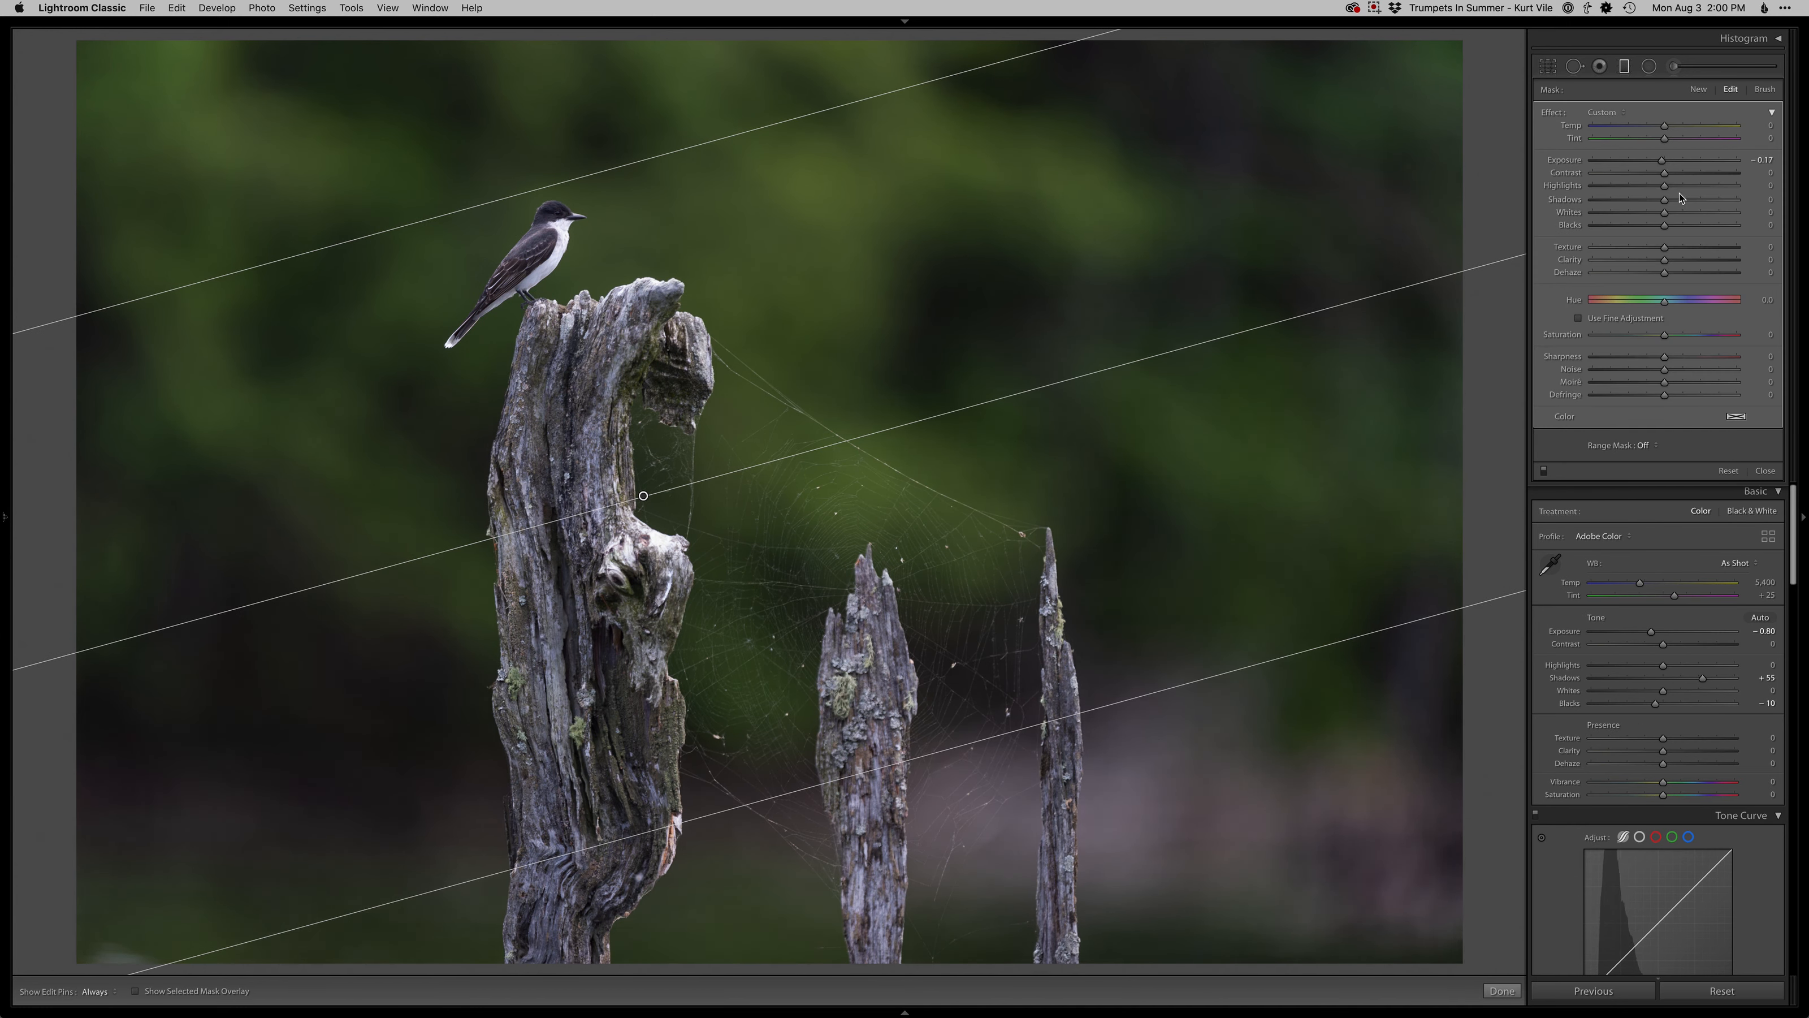
pyautogui.press('m')
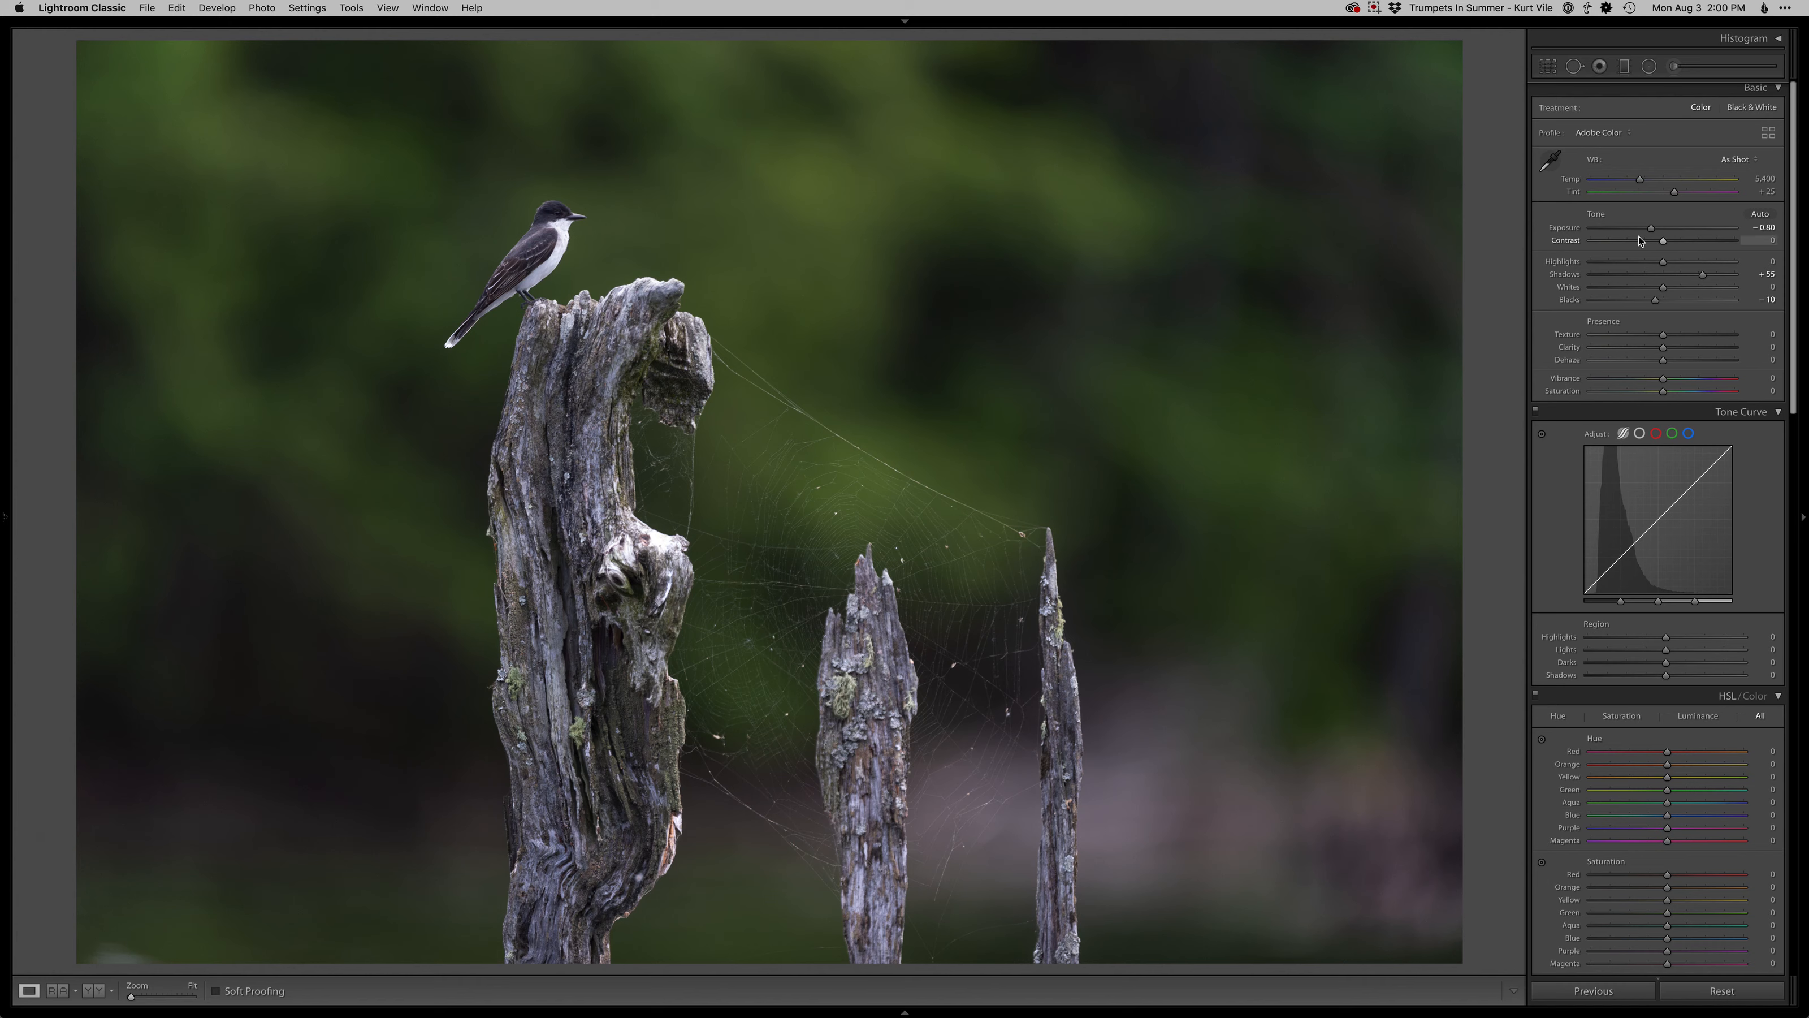
# - Set Temp to 5,700, Tint to +19, Exposure to −0.65 and Highlights to −22, and open the photo full screen in Photoshop
pyautogui.moveTo(1651, 230); pyautogui.dragTo(1647, 262)
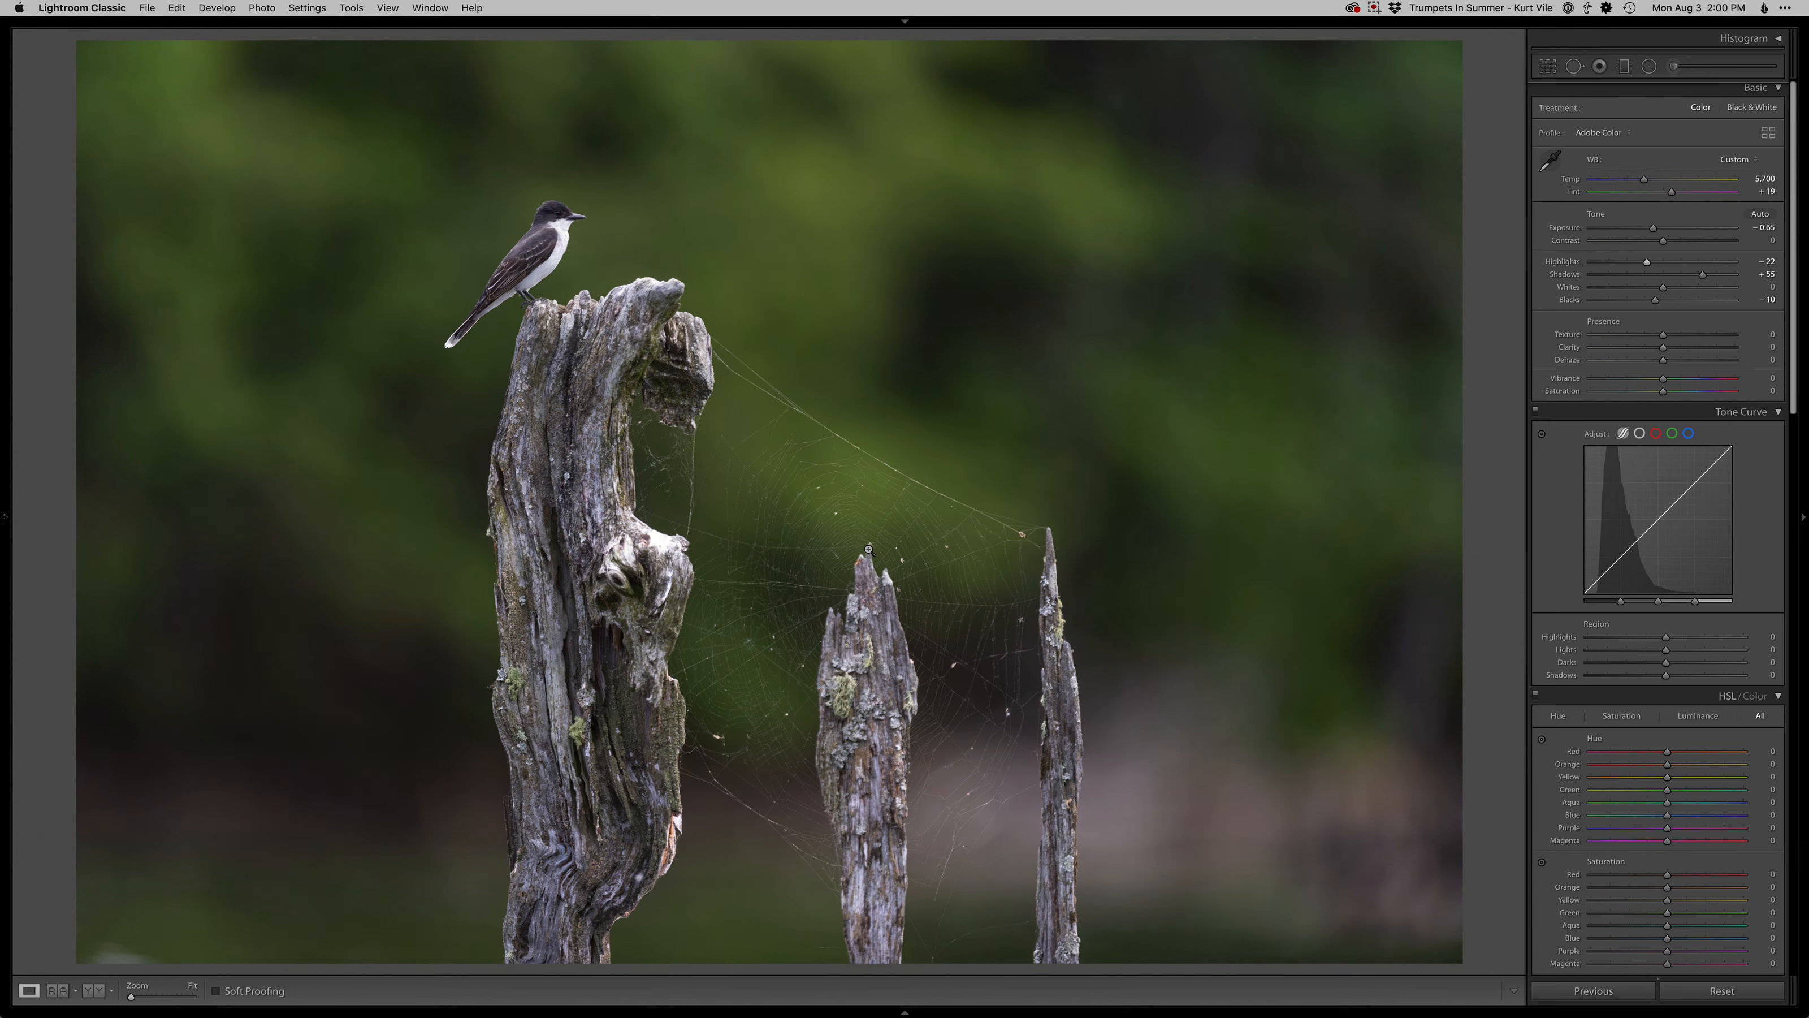
pyautogui.press('super+e')
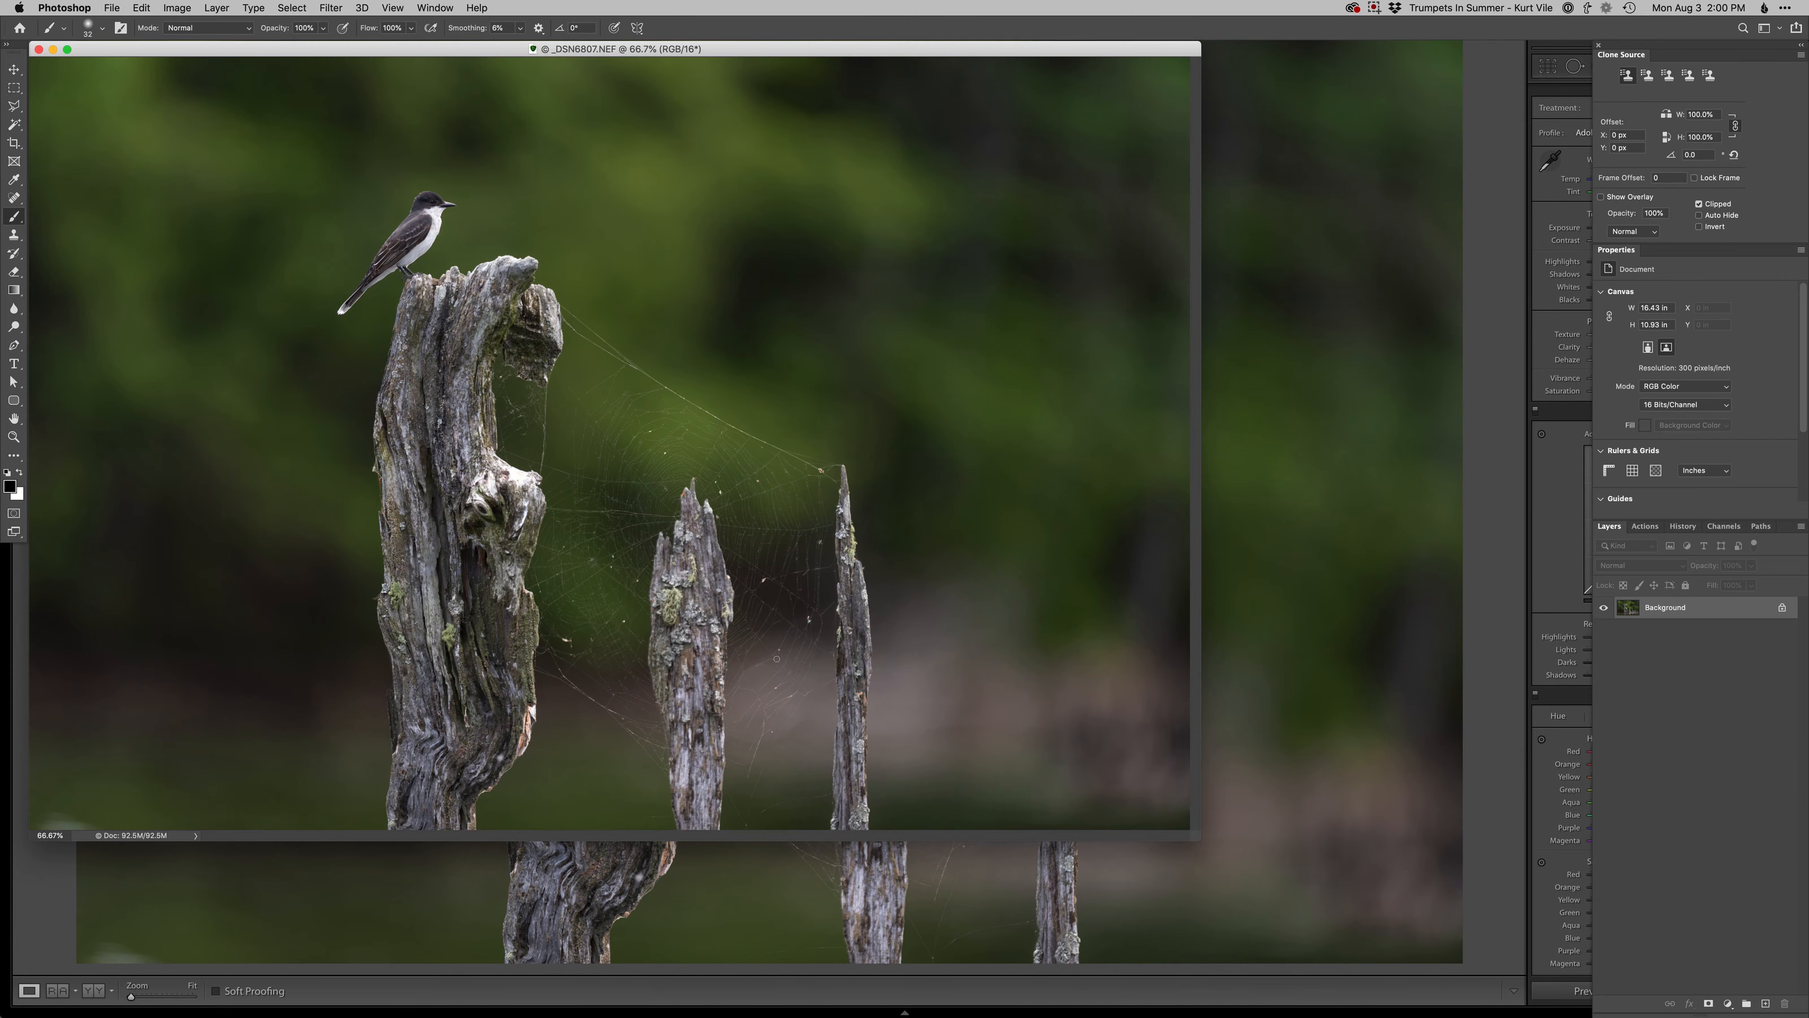
pyautogui.press('f')
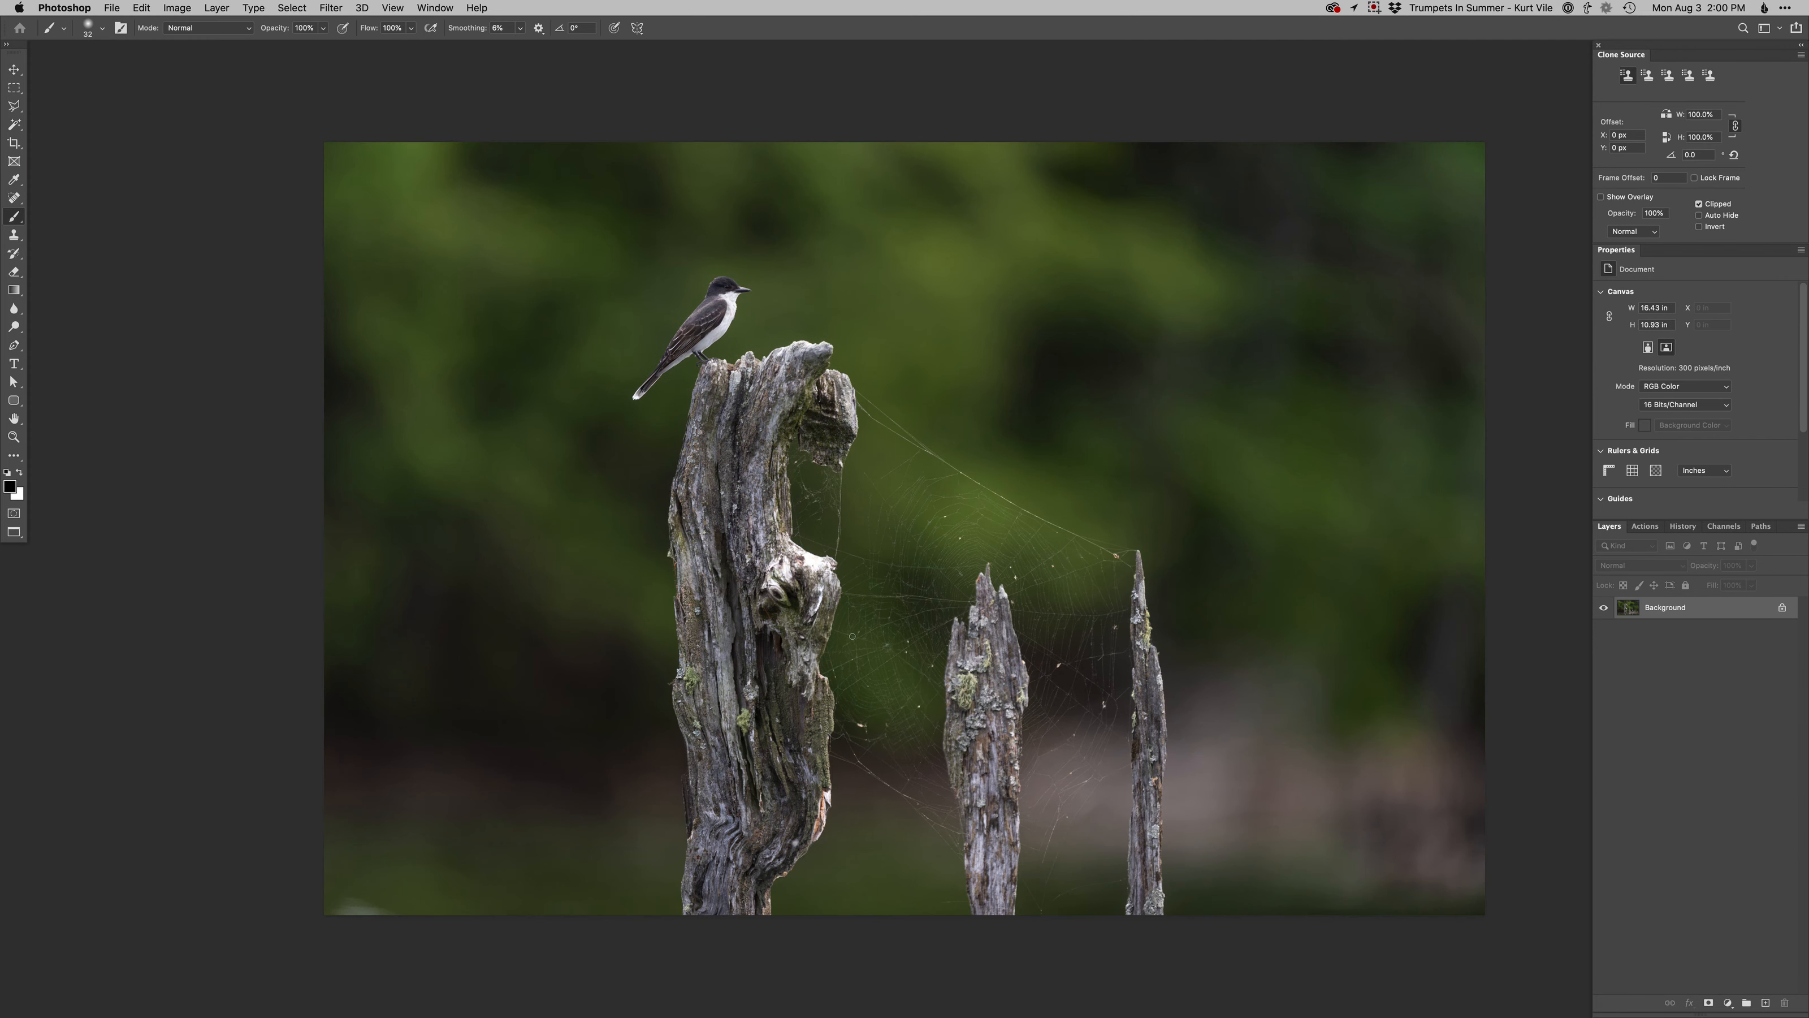
# - Add a Retouch layer and clone out the bright spot in the photo's lower-left corner
pyautogui.press('F2')
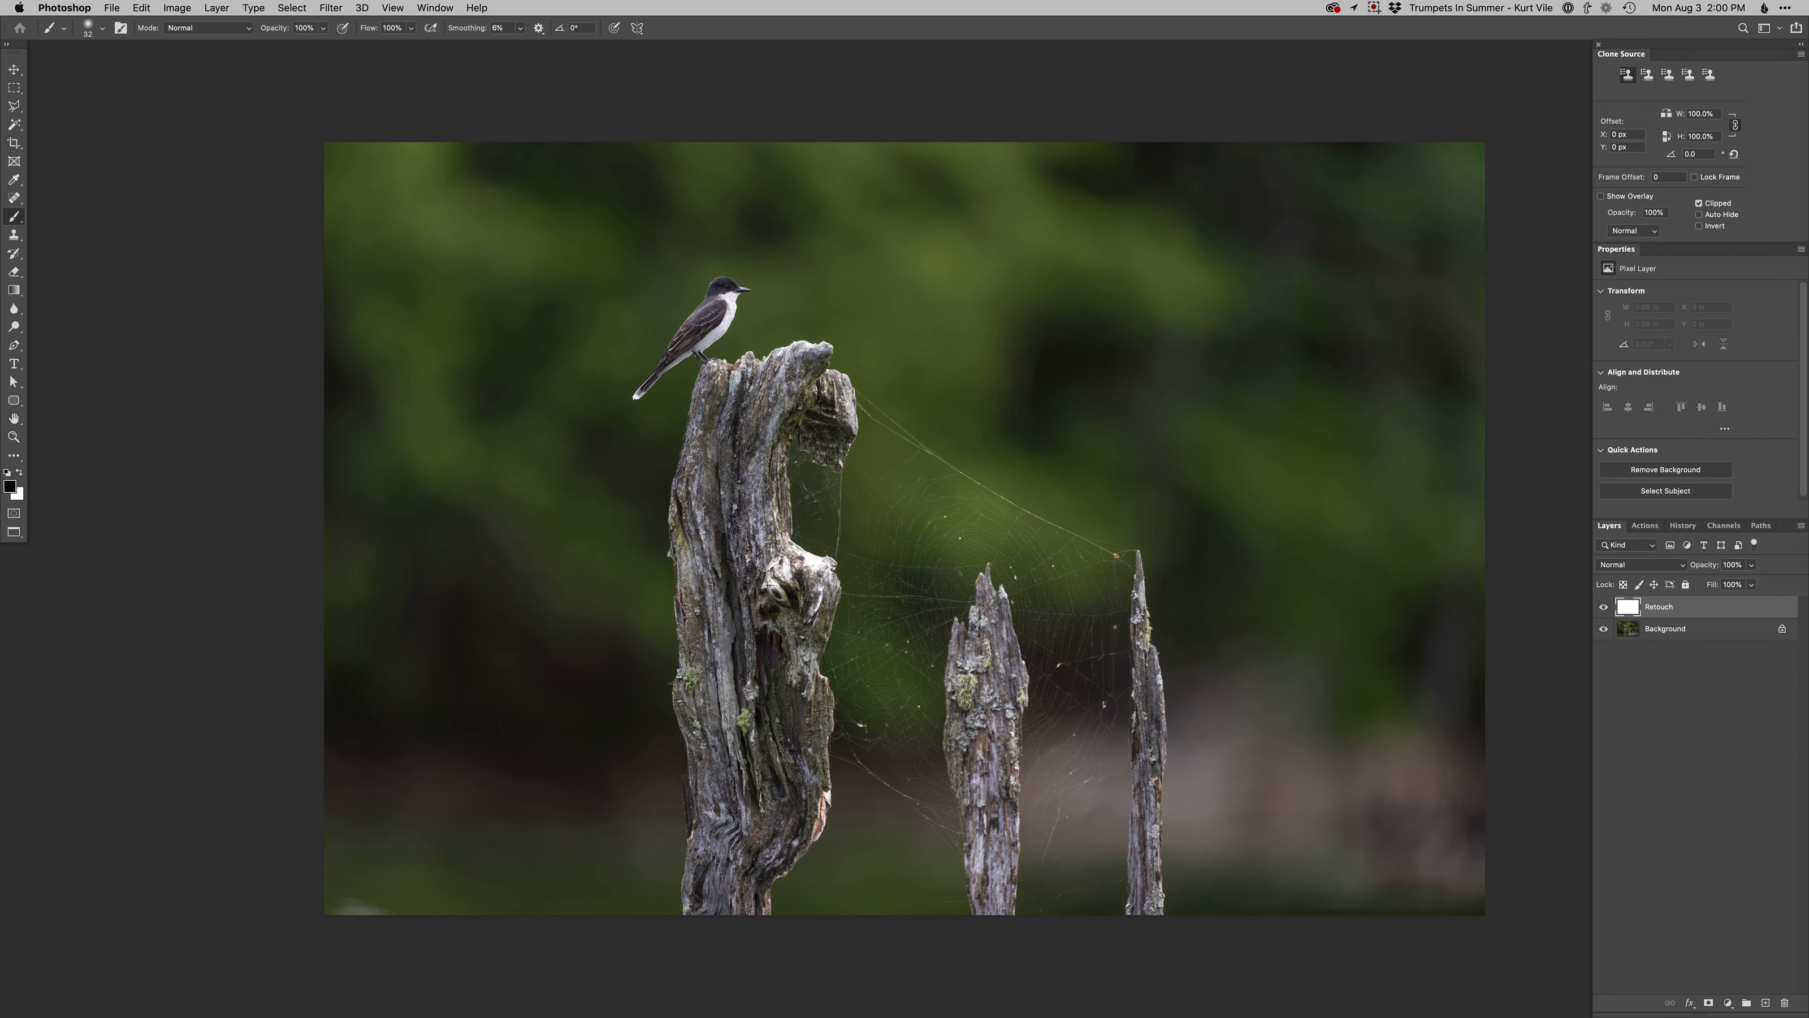
pyautogui.press('s')
pyautogui.moveTo(400, 882)
pyautogui.mouseDown()
pyautogui.moveTo(353, 879)
pyautogui.moveTo(349, 919)
pyautogui.mouseUp()
pyautogui.keyDown('alt'); pyautogui.click(392, 884); pyautogui.keyUp('alt')
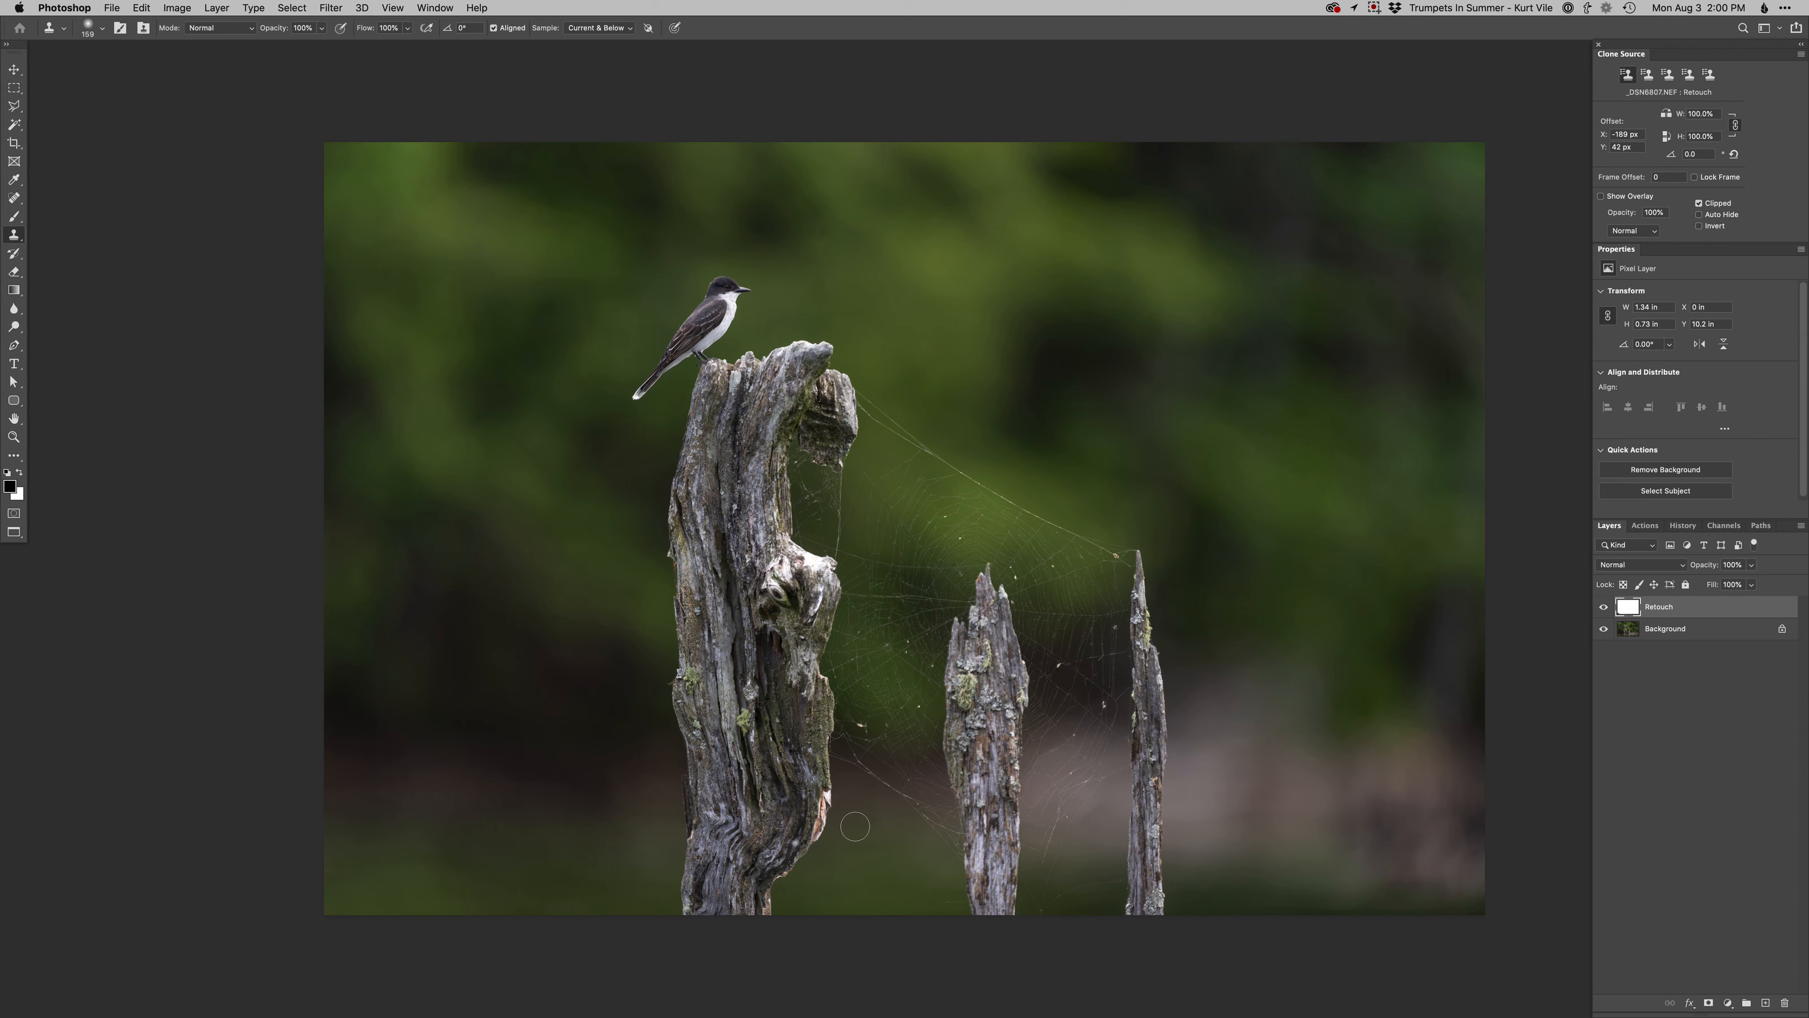
# - Add a Burn curves layer and paint on its mask to darken the pinkish and green background around and right of the posts
pyautogui.press('F3')
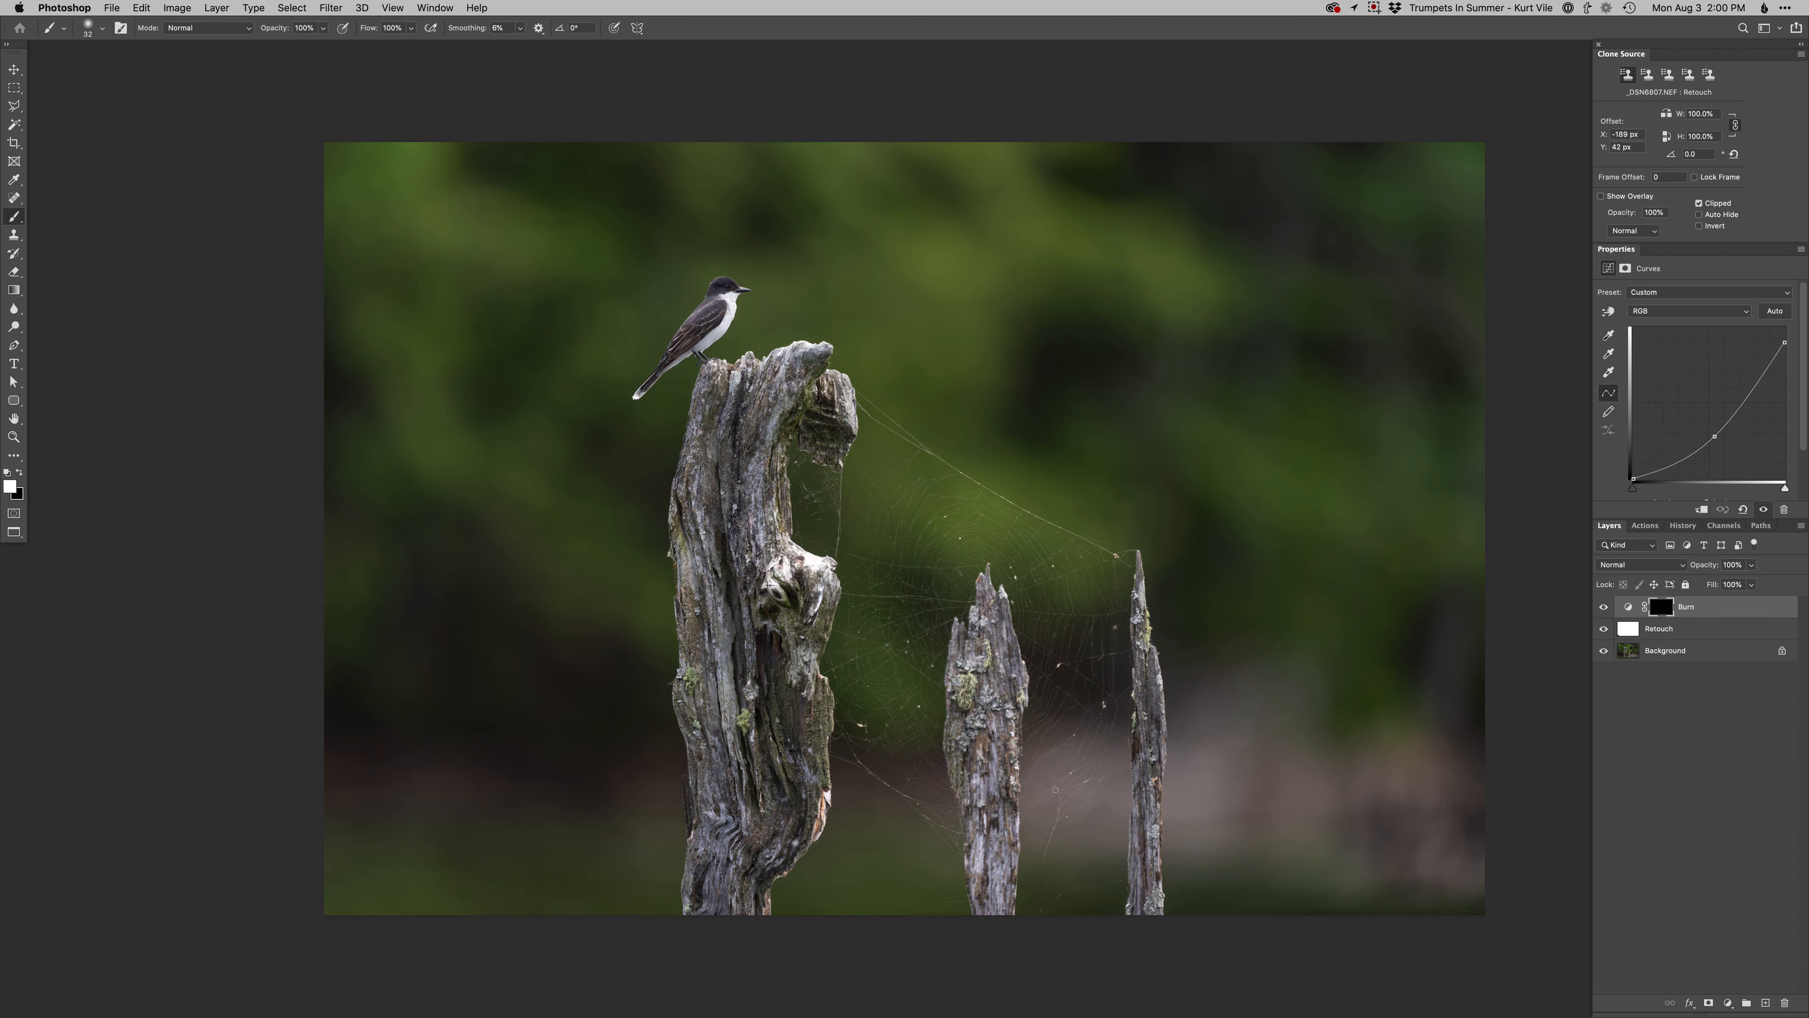
pyautogui.rightClick(1069, 787)
pyautogui.keyDown('ctrl'); pyautogui.keyDown('alt'); pyautogui.moveTo(1025, 801); pyautogui.dragTo(1075, 805); pyautogui.keyUp('alt'); pyautogui.keyUp('ctrl')
pyautogui.moveTo(1074, 806)
pyautogui.keyDown('ctrl'); pyautogui.keyDown('alt'); pyautogui.mouseDown()
pyautogui.moveTo(1119, 809)
pyautogui.moveTo(1203, 710)
pyautogui.moveTo(1198, 822)
pyautogui.moveTo(1292, 687)
pyautogui.moveTo(1210, 775)
pyautogui.moveTo(1285, 760)
pyautogui.moveTo(1309, 817)
pyautogui.moveTo(1299, 711)
pyautogui.moveTo(1386, 758)
pyautogui.moveTo(1442, 837)
pyautogui.mouseUp(); pyautogui.keyUp('alt'); pyautogui.keyUp('ctrl')
pyautogui.keyDown('ctrl'); pyautogui.keyDown('alt'); pyautogui.moveTo(1397, 727); pyautogui.dragTo(1507, 753); pyautogui.keyUp('alt'); pyautogui.keyUp('ctrl')
pyautogui.moveTo(1423, 497); pyautogui.dragTo(1304, 453)
pyautogui.moveTo(916, 461)
pyautogui.mouseDown()
pyautogui.moveTo(901, 247)
pyautogui.moveTo(1099, 242)
pyautogui.moveTo(1393, 190)
pyautogui.mouseUp()
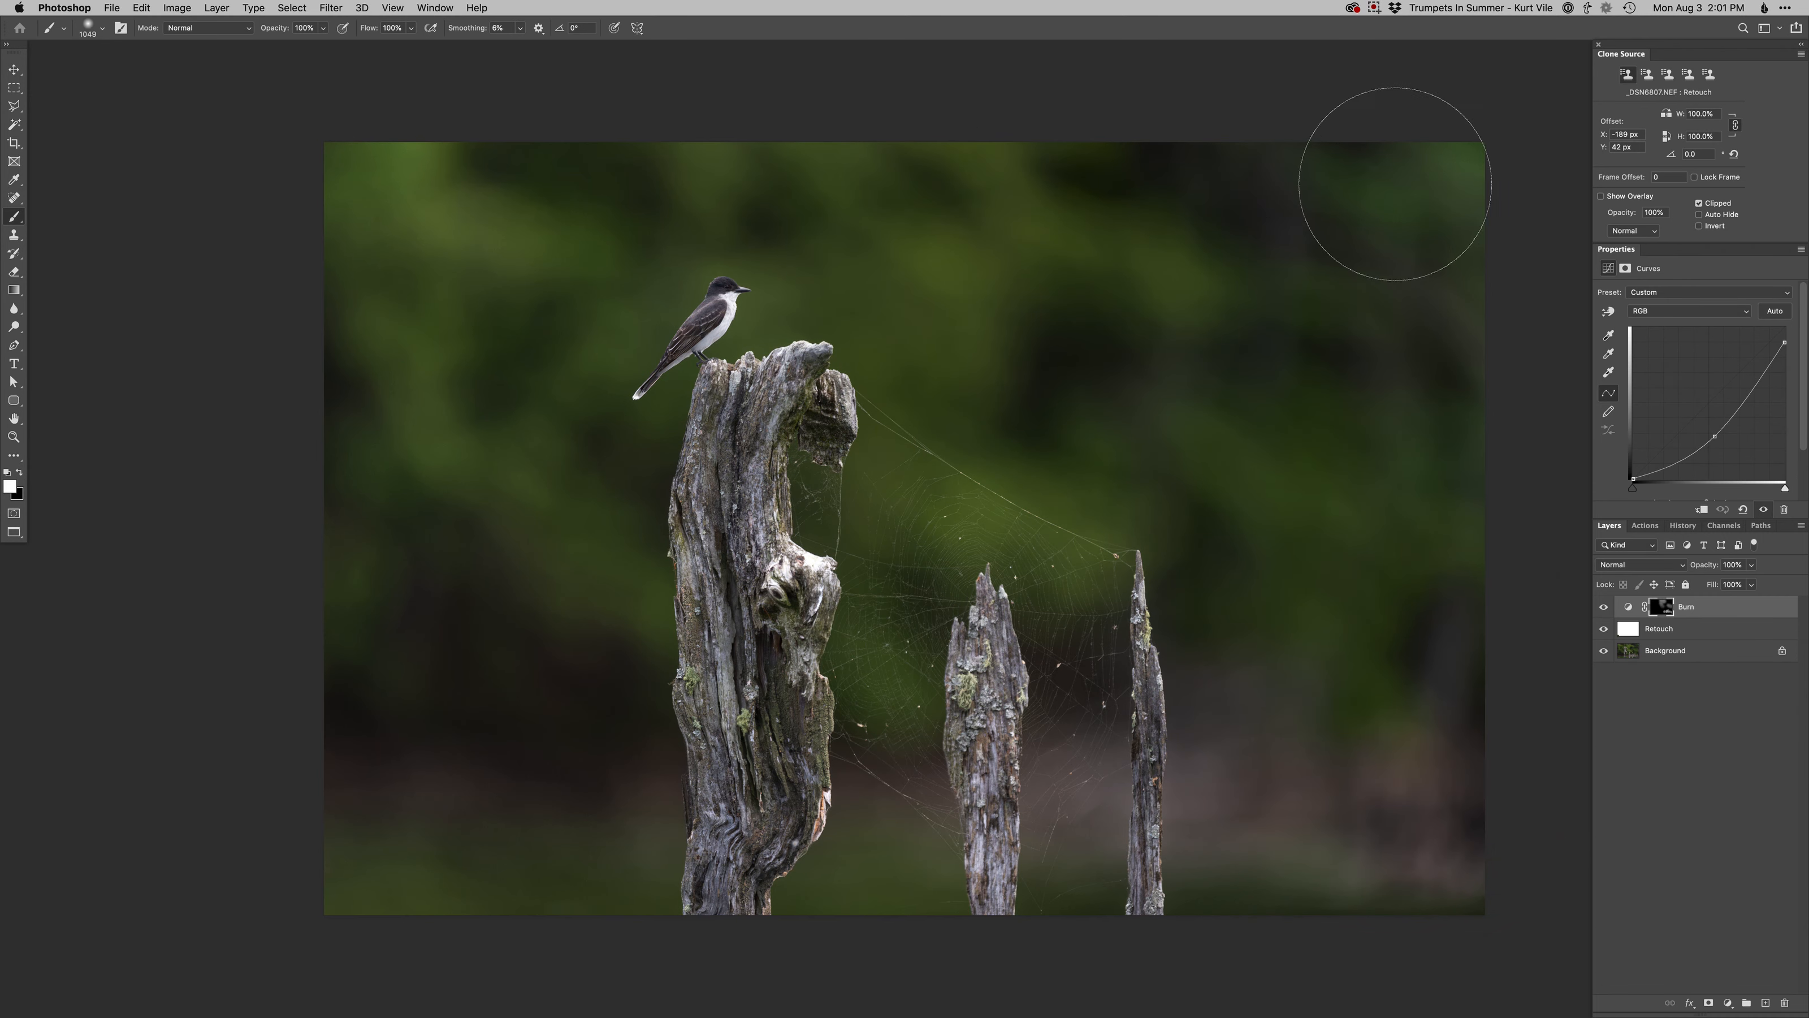
# - Burn the green background left of the bird and along the photo's upper-left and lower-left corners
pyautogui.keyDown('ctrl'); pyautogui.keyDown('alt'); pyautogui.moveTo(612, 284); pyautogui.dragTo(549, 296); pyautogui.keyUp('alt'); pyautogui.keyUp('ctrl')
pyautogui.moveTo(551, 219)
pyautogui.mouseDown()
pyautogui.moveTo(441, 213)
pyautogui.moveTo(405, 186)
pyautogui.moveTo(527, 262)
pyautogui.mouseUp()
pyautogui.moveTo(499, 225)
pyautogui.keyDown('ctrl'); pyautogui.keyDown('alt'); pyautogui.mouseDown()
pyautogui.moveTo(516, 225)
pyautogui.moveTo(409, 112)
pyautogui.moveTo(424, 388)
pyautogui.moveTo(628, 601)
pyautogui.moveTo(589, 344)
pyautogui.moveTo(392, 303)
pyautogui.moveTo(428, 311)
pyautogui.moveTo(309, 199)
pyautogui.mouseUp(); pyautogui.keyUp('alt'); pyautogui.keyUp('ctrl')
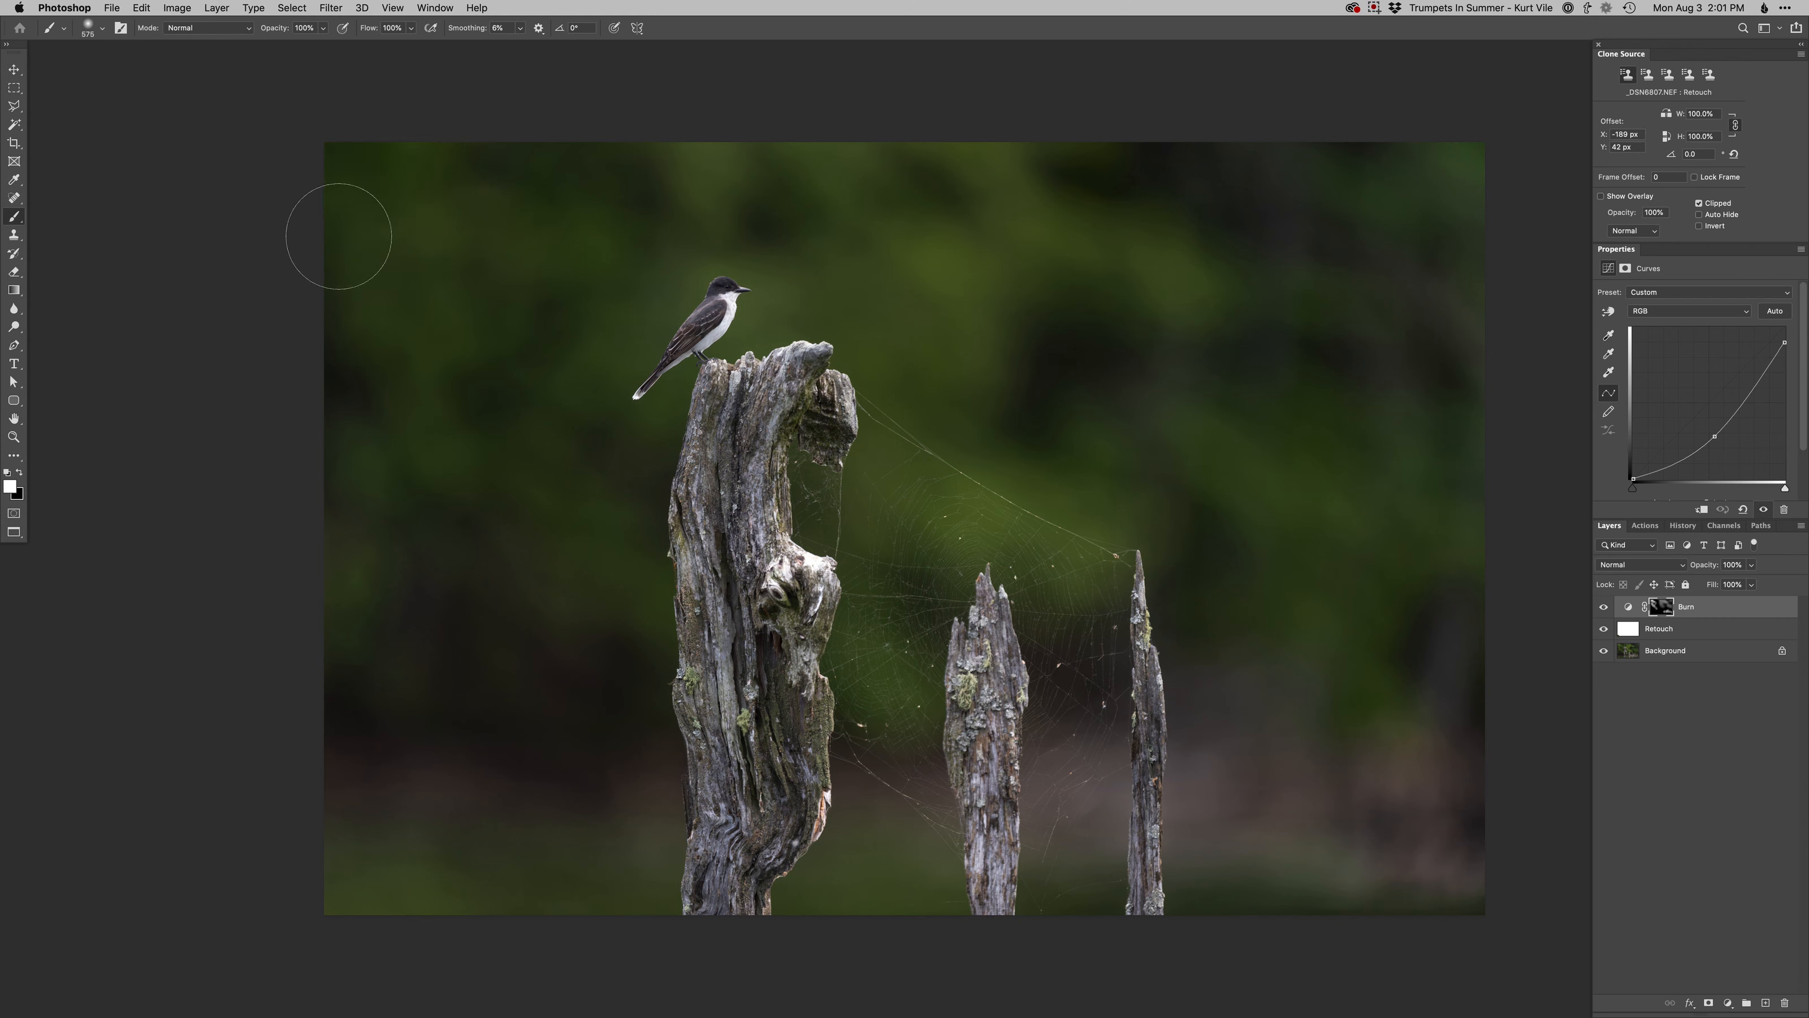
pyautogui.moveTo(465, 918); pyautogui.dragTo(385, 909)
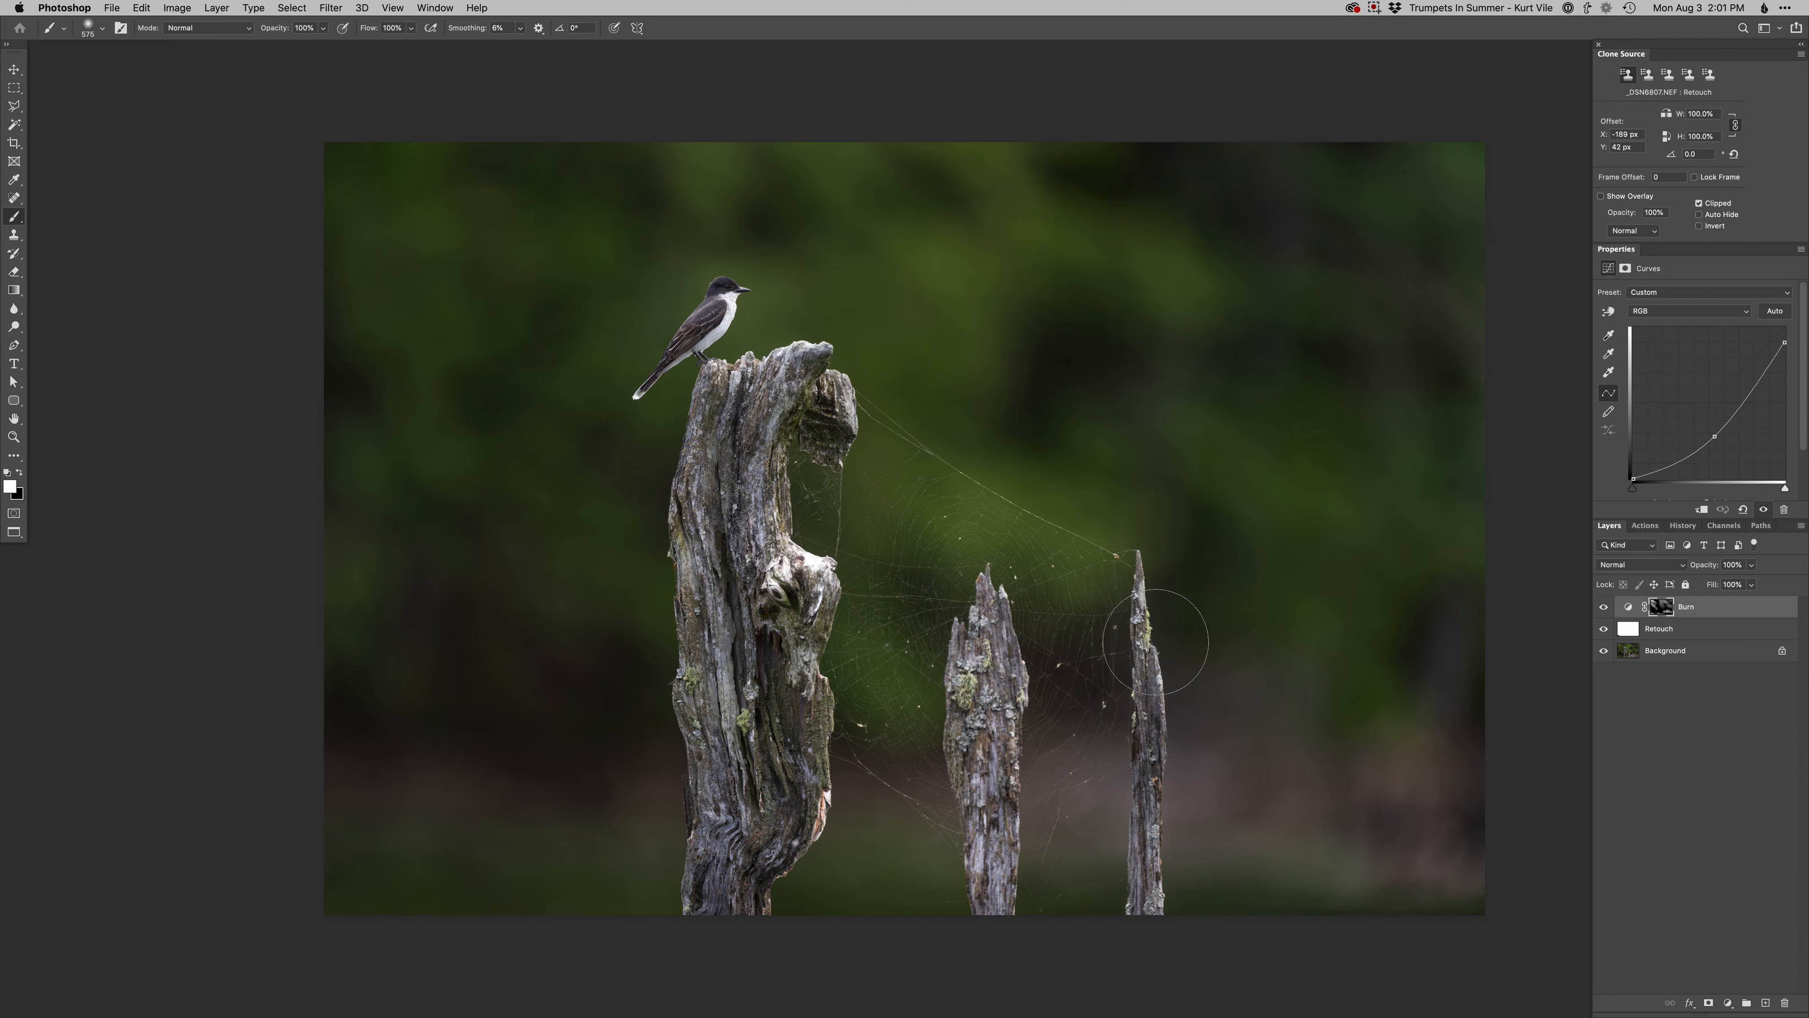
# - Add a Dodge curves layer and lighten the bird's eye with a small brush
pyautogui.keyDown('super'); pyautogui.click(739, 333); pyautogui.keyUp('super')
pyautogui.moveTo(740, 333); pyautogui.dragTo(778, 657)
pyautogui.press('super+F2')
pyautogui.rightClick(761, 514)
pyautogui.click(787, 614)
pyautogui.moveTo(742, 516); pyautogui.dragTo(741, 516)
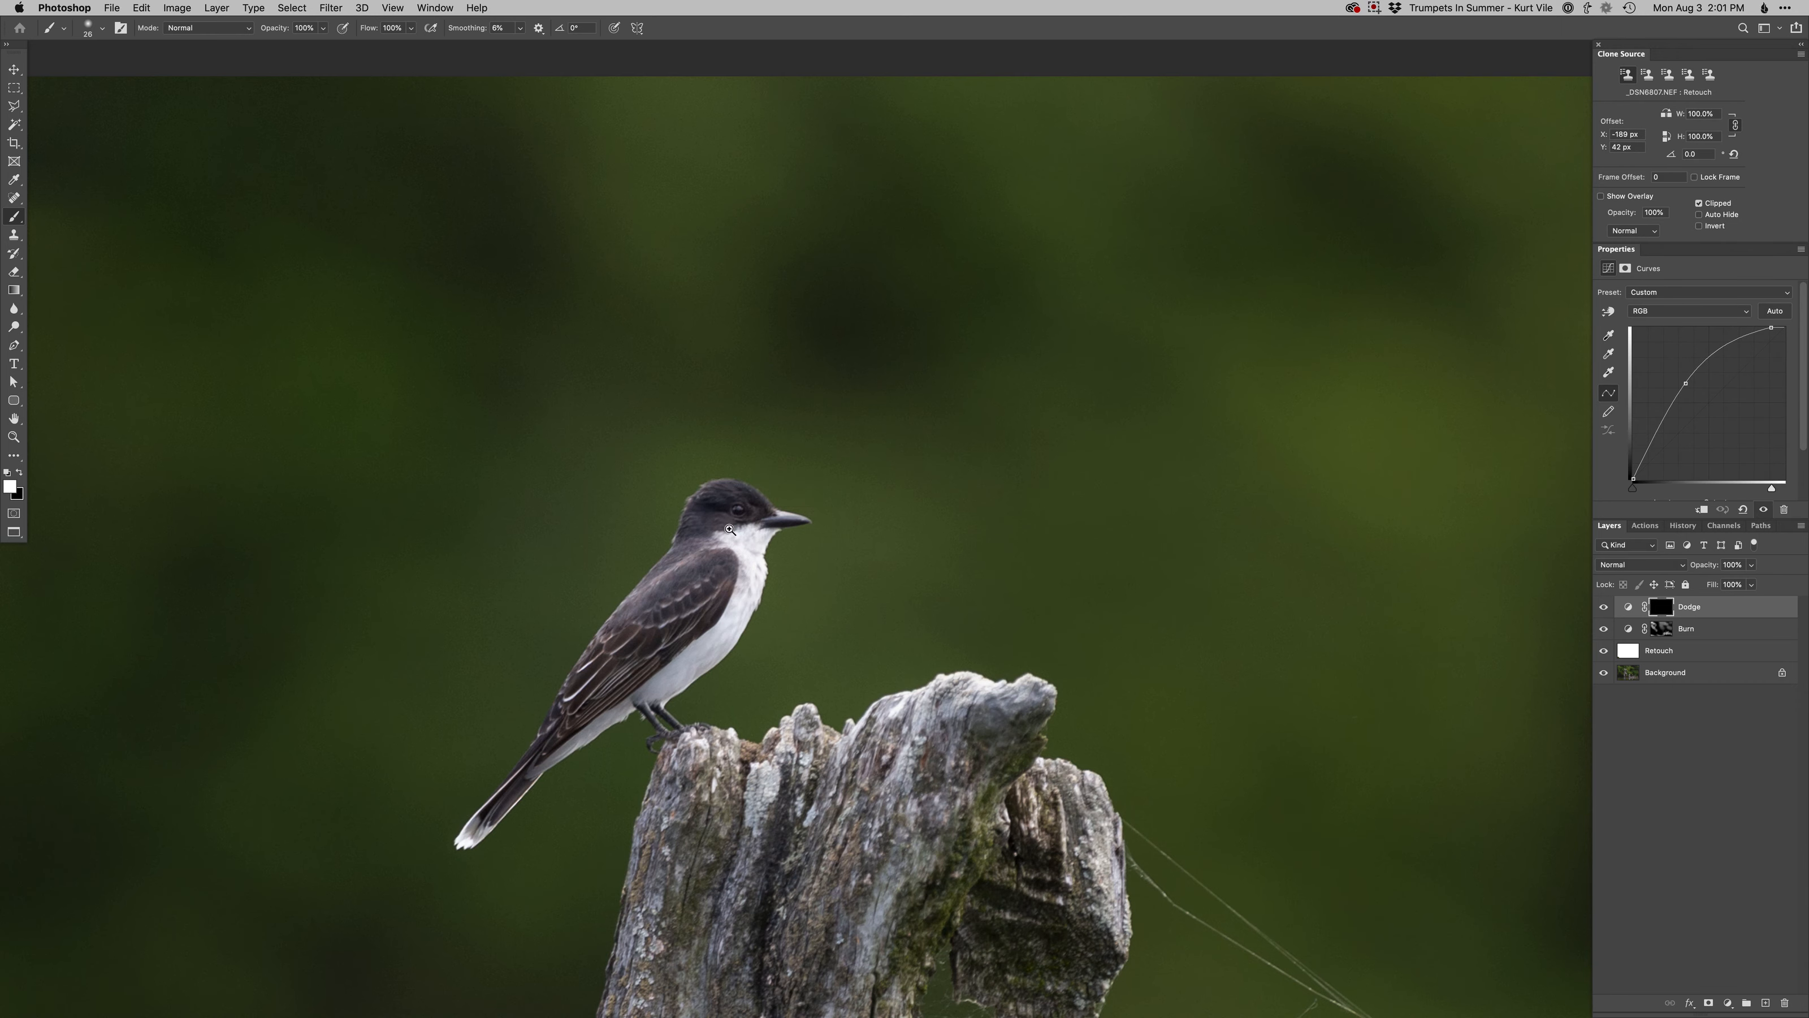
pyautogui.scroll(2, 732, 534)
pyautogui.moveTo(747, 501); pyautogui.dragTo(743, 500)
pyautogui.scroll(-5, 741, 493)
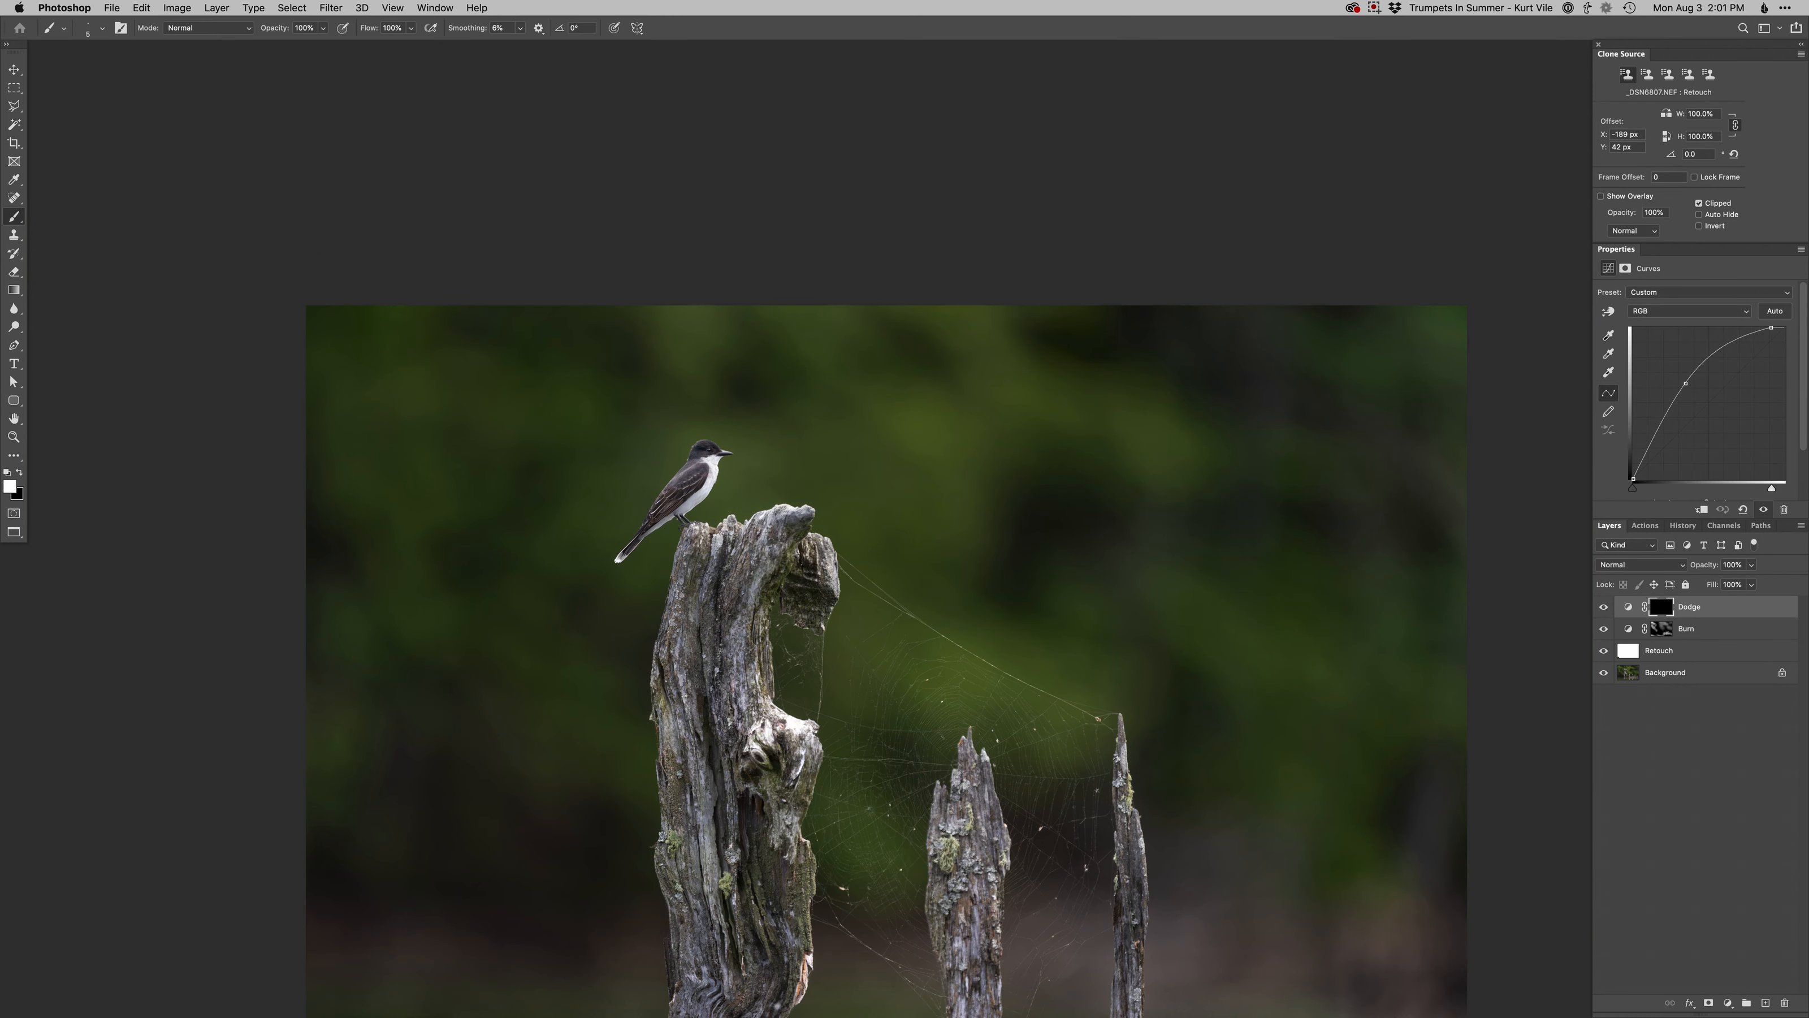
pyautogui.moveTo(778, 612); pyautogui.dragTo(720, 471)
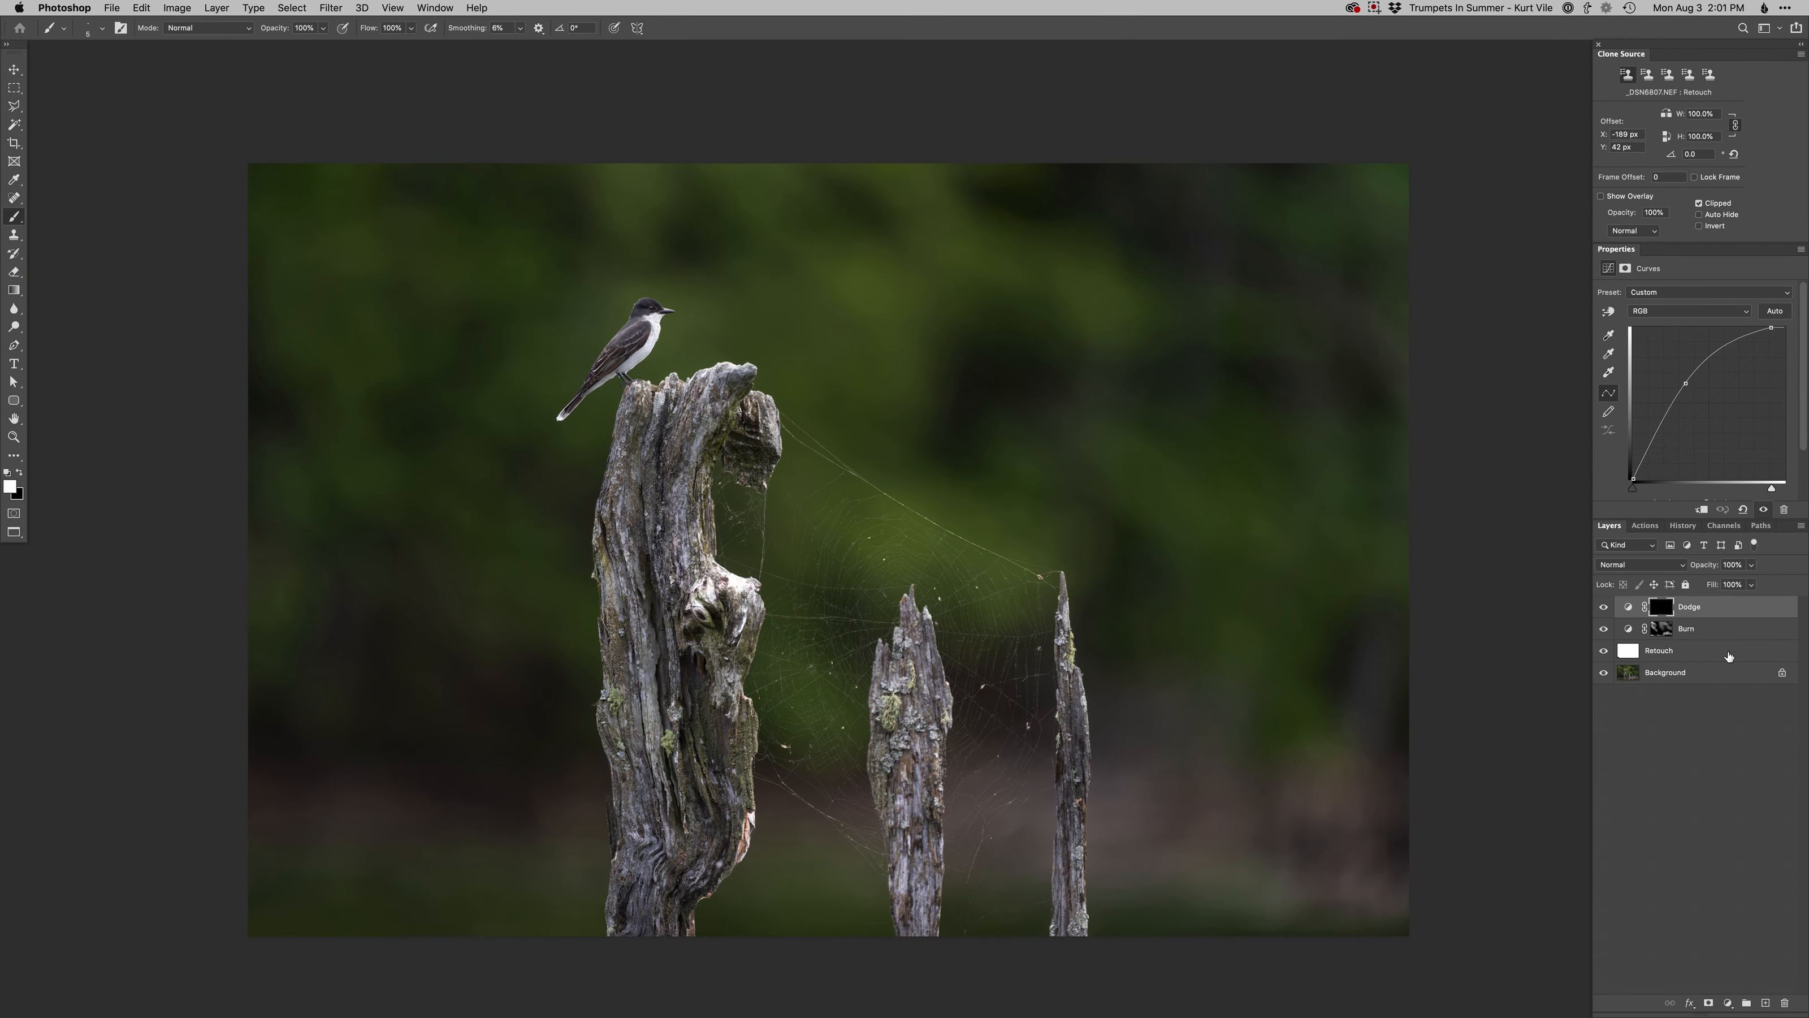
# - Select the Burn layer's mask and set the canvas surround color to Dark Gray
pyautogui.click(1661, 629)
pyautogui.moveTo(884, 548); pyautogui.dragTo(893, 622)
pyautogui.rightClick(682, 235)
pyautogui.click(690, 244)
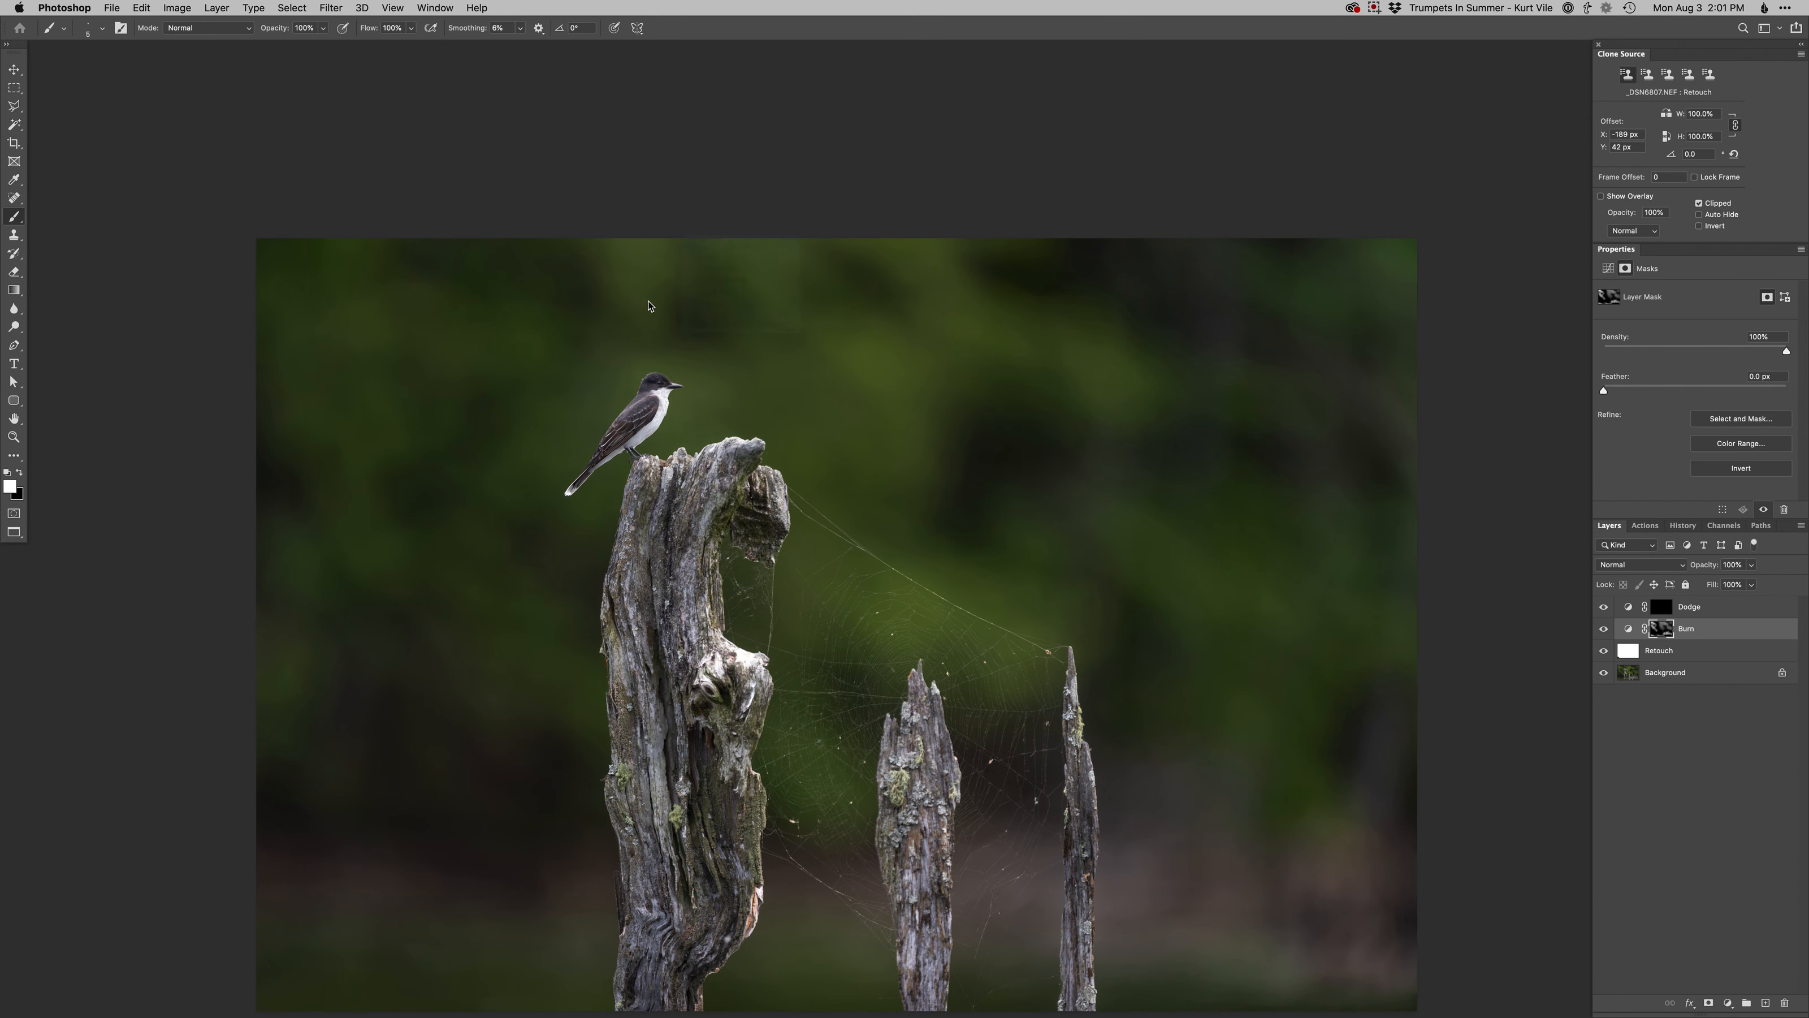
pyautogui.rightClick(711, 200)
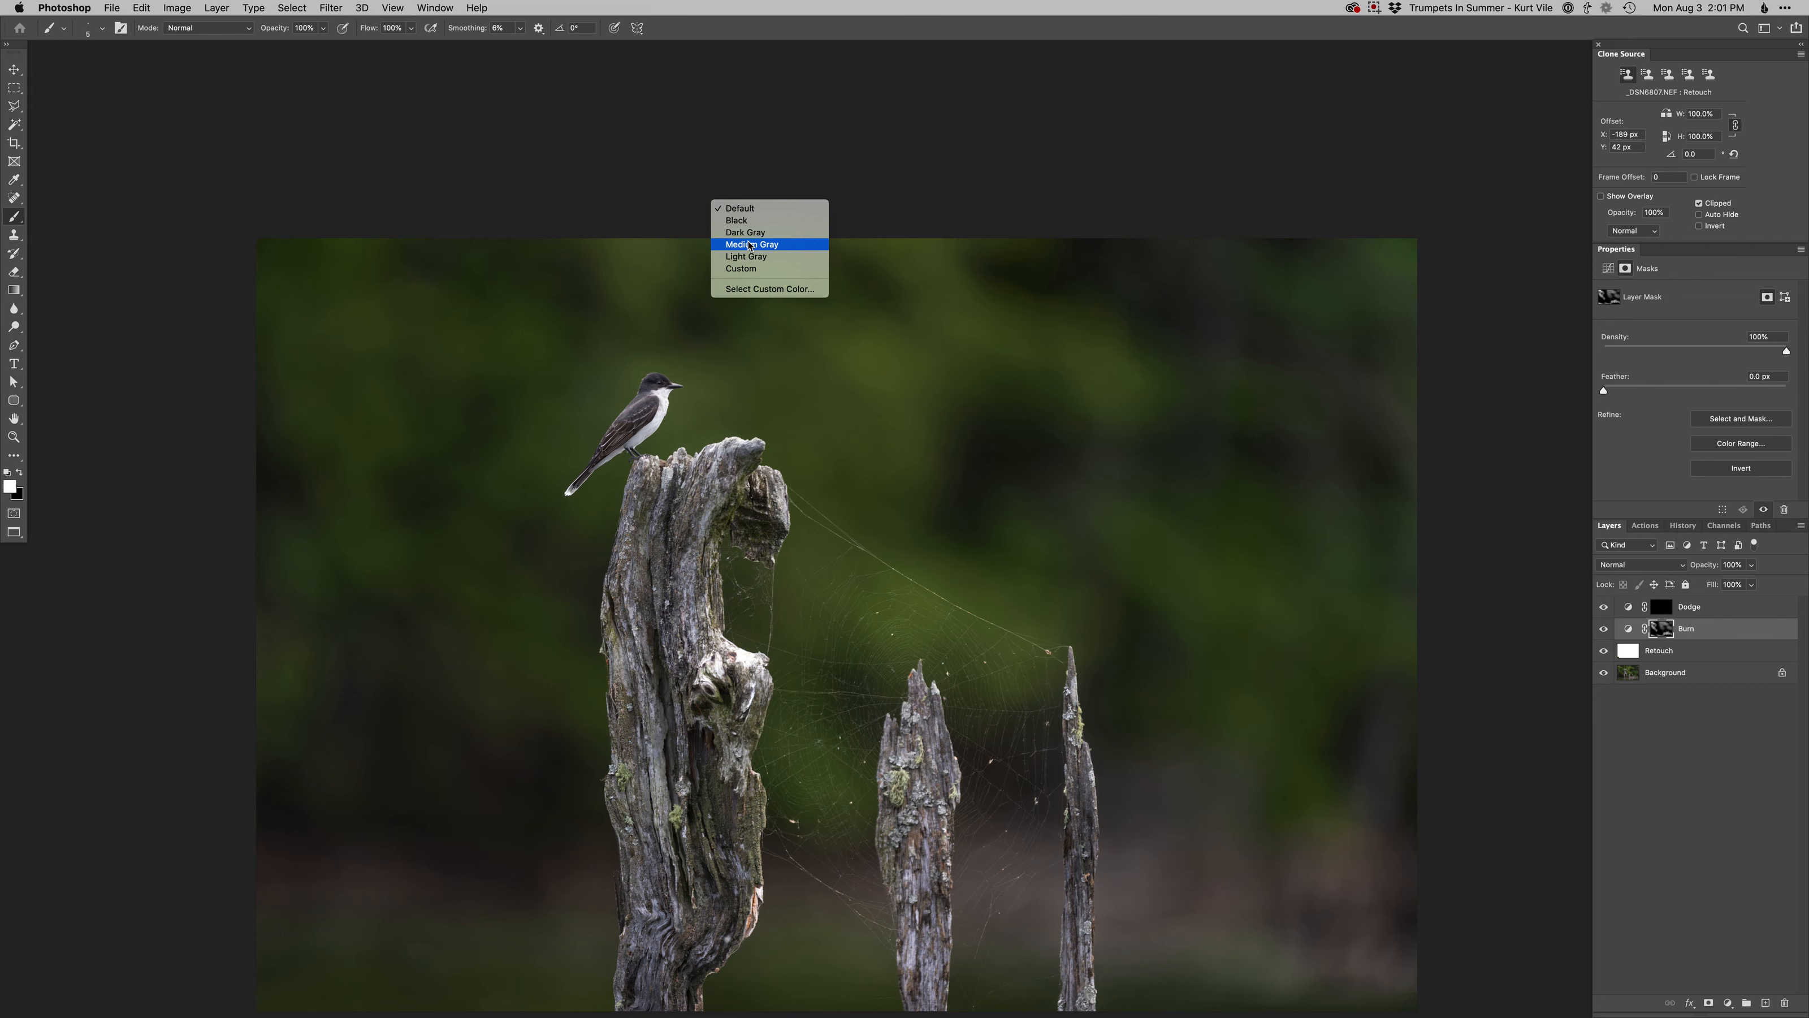
pyautogui.click(737, 233)
# - Burn the green background just above the bird on the Burn layer's mask with a larger brush
pyautogui.moveTo(646, 276)
pyautogui.mouseDown()
pyautogui.moveTo(712, 280)
pyautogui.moveTo(633, 257)
pyautogui.mouseUp()
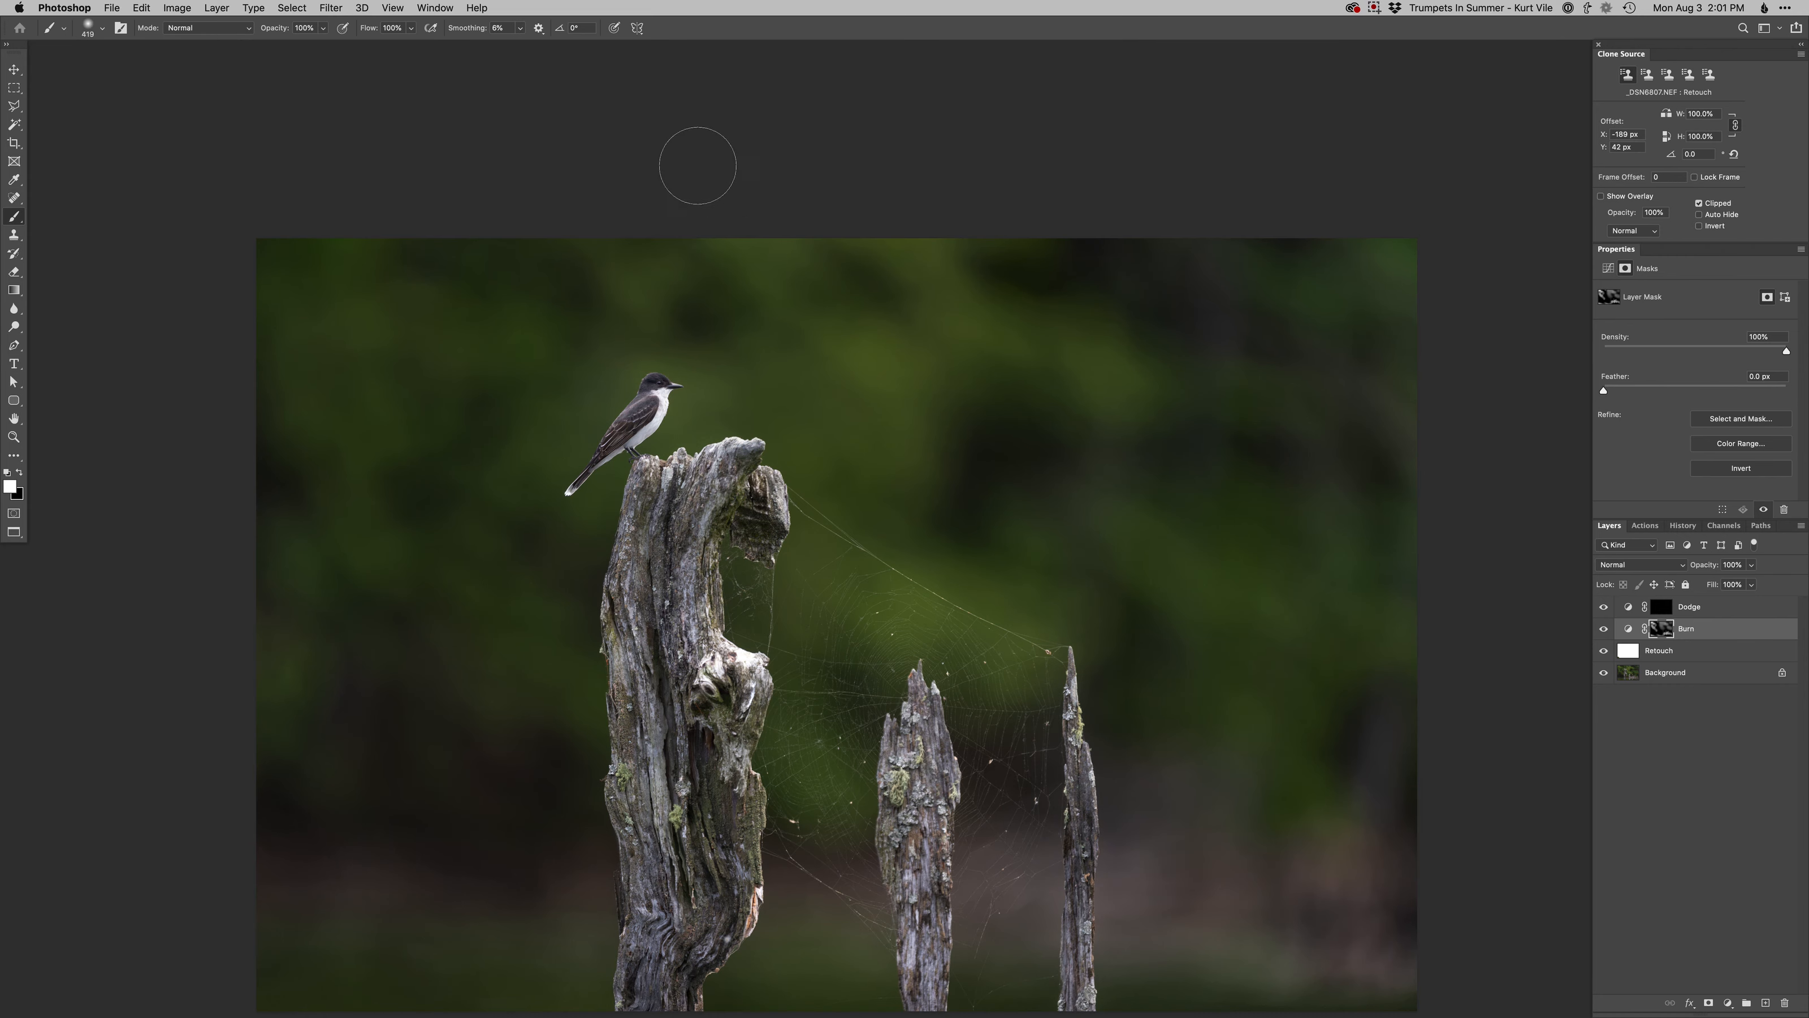
pyautogui.press('x')
pyautogui.press('x')
# - Select the spider web strands by sampled color with Color Range at a Fuzziness of 29
pyautogui.moveTo(915, 683); pyautogui.dragTo(933, 615)
pyautogui.keyDown('super'); pyautogui.click(883, 676); pyautogui.keyUp('super')
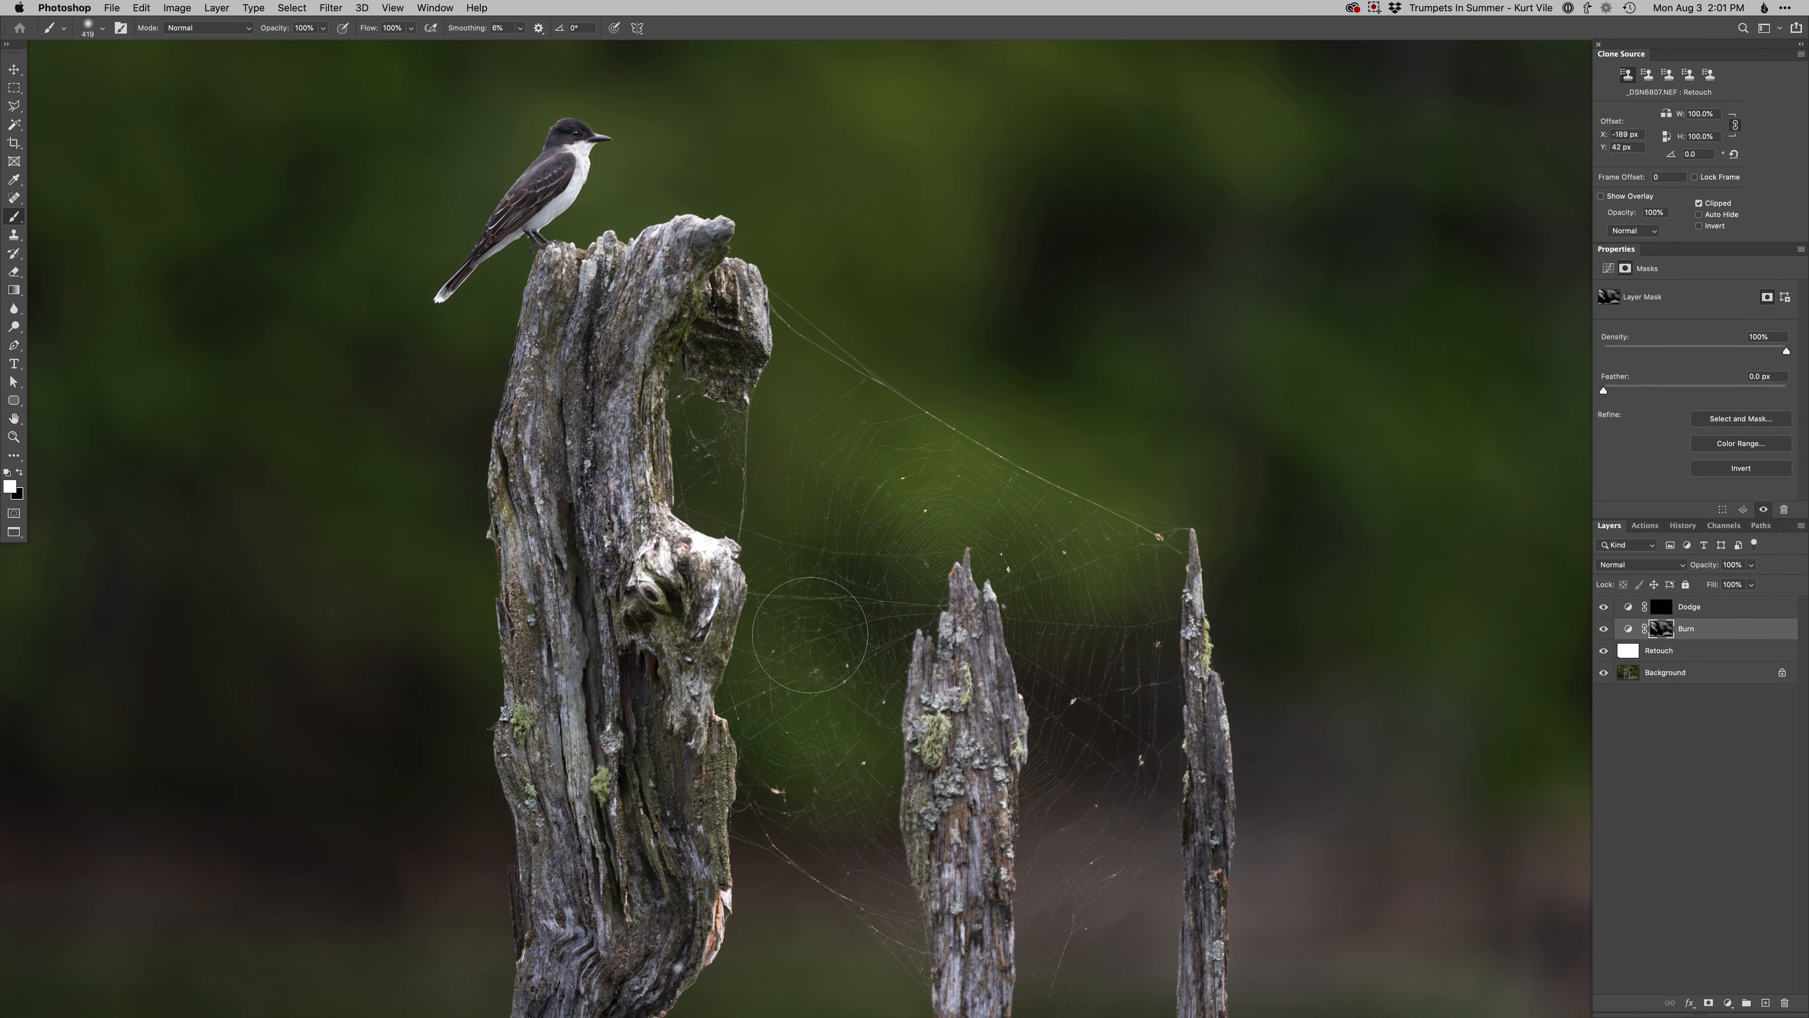
pyautogui.keyDown('super'); pyautogui.click(921, 460); pyautogui.keyUp('super')
pyautogui.click(1629, 628)
pyautogui.click(291, 8)
pyautogui.click(313, 150)
pyautogui.click(920, 635)
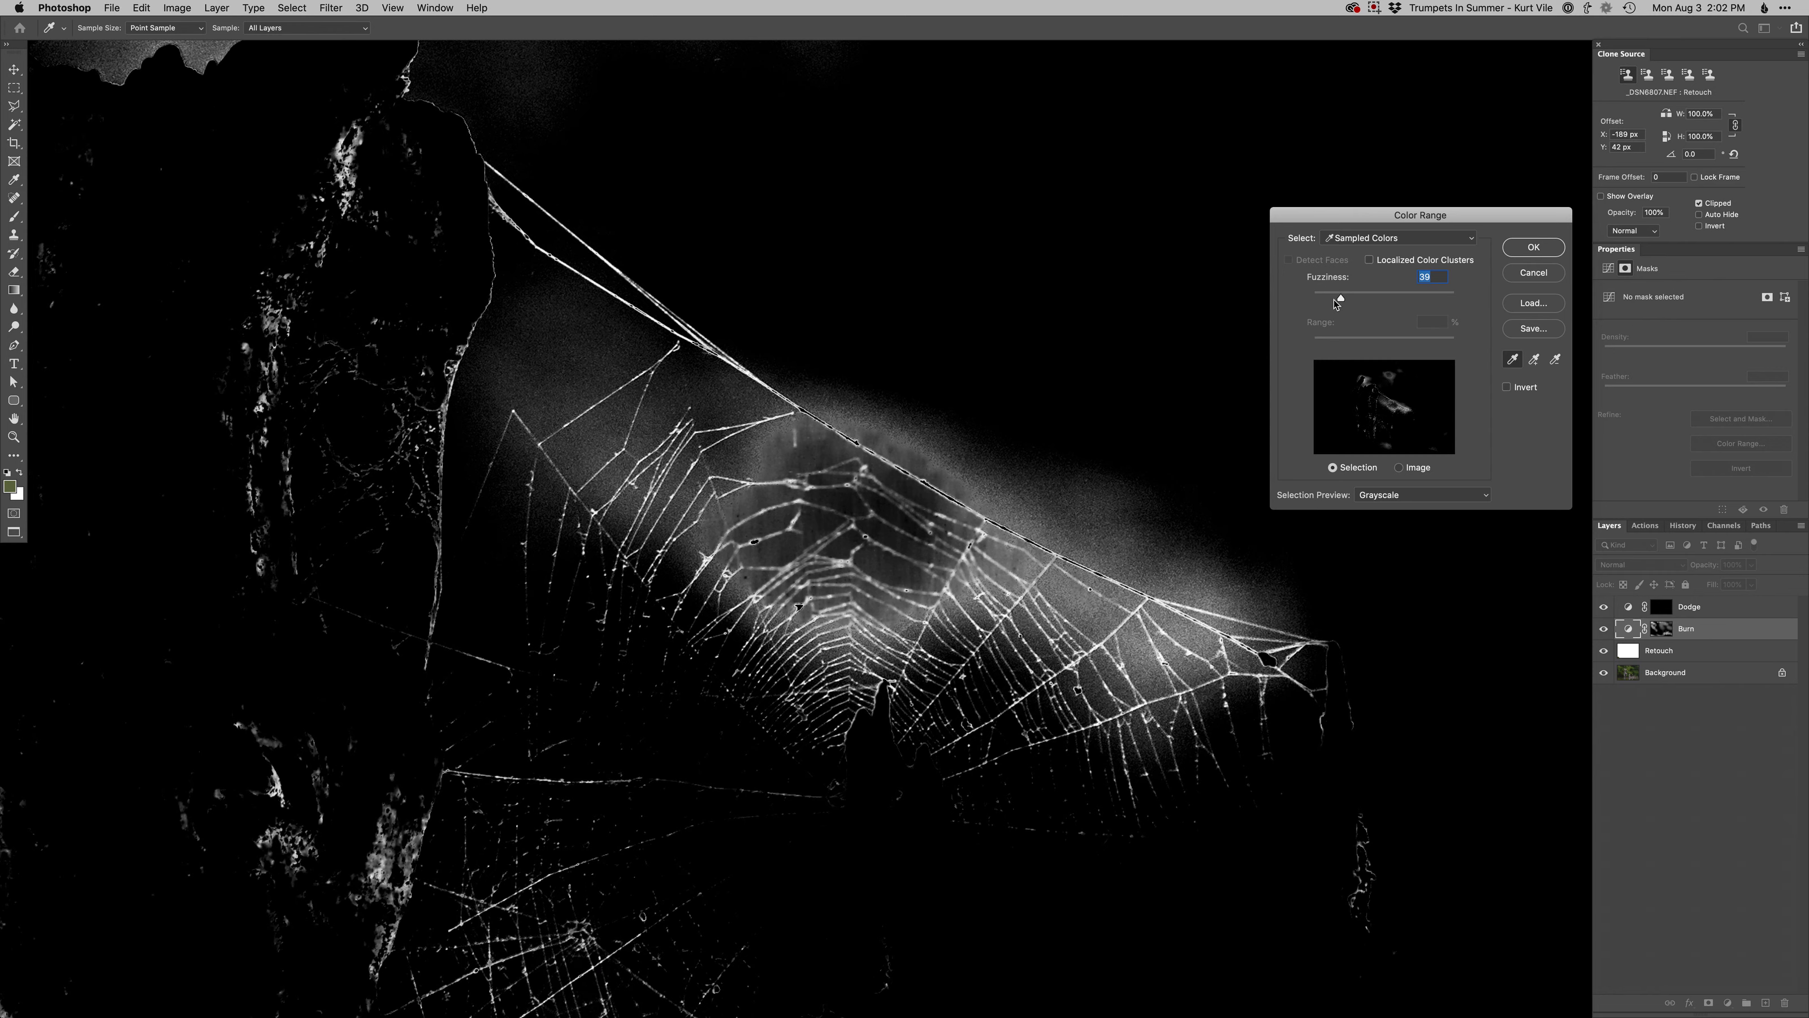
pyautogui.moveTo(1341, 297); pyautogui.dragTo(1336, 299)
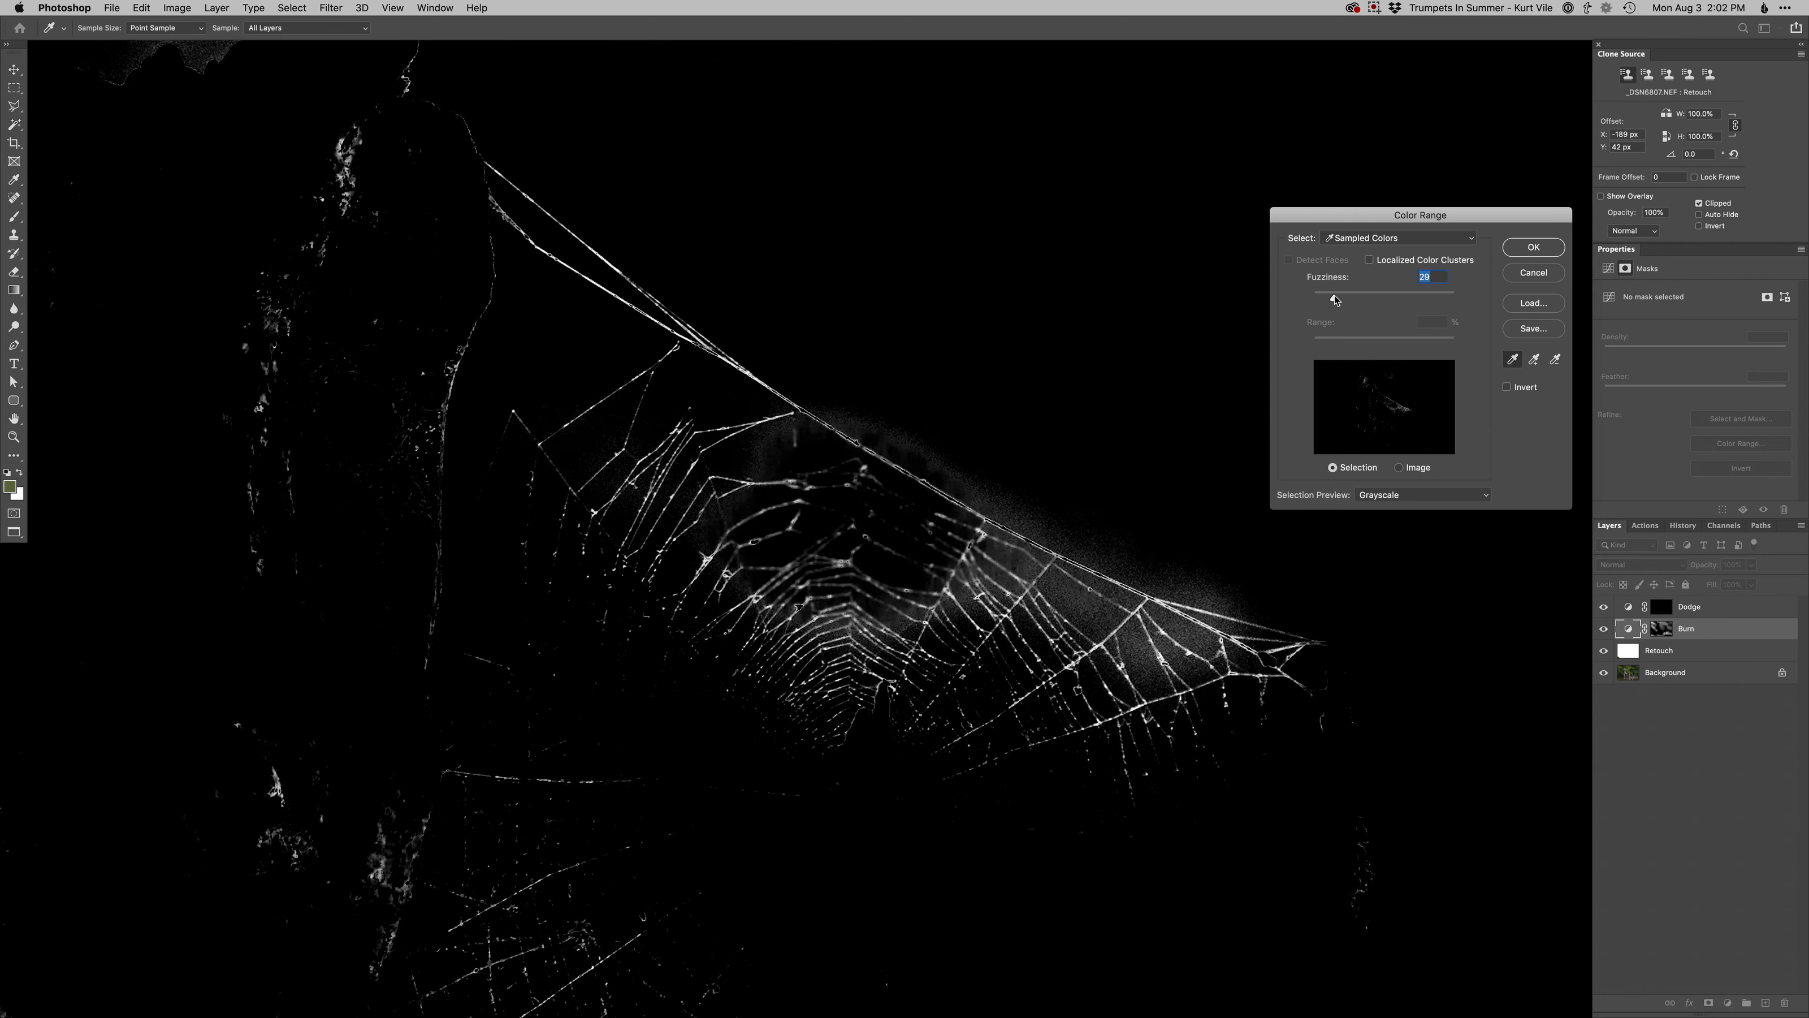
pyautogui.click(1533, 247)
# - Add a Curves adjustment layer masked to the web selection, raise its highlights while anchoring the shadows, and target its mask
pyautogui.click(1727, 1003)
pyautogui.click(1737, 802)
pyautogui.moveTo(1742, 370); pyautogui.dragTo(1732, 334)
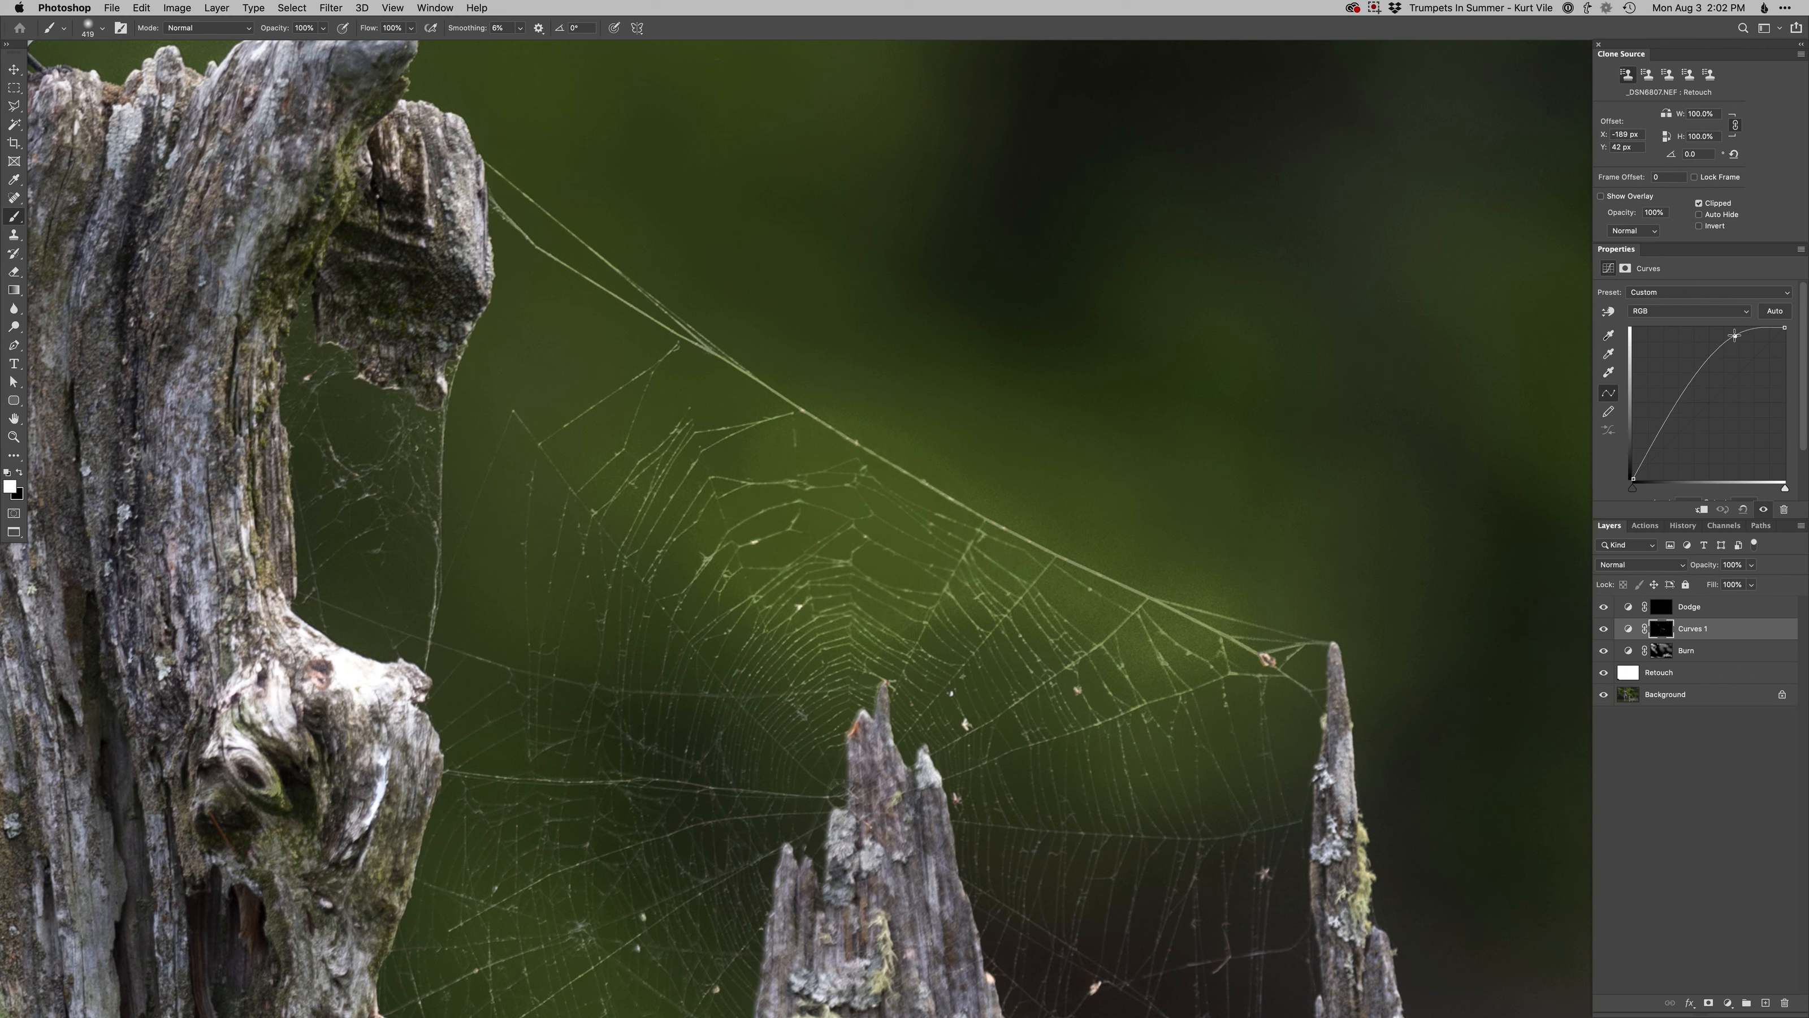
pyautogui.click(1656, 439)
pyautogui.moveTo(1660, 627); pyautogui.dragTo(1655, 630)
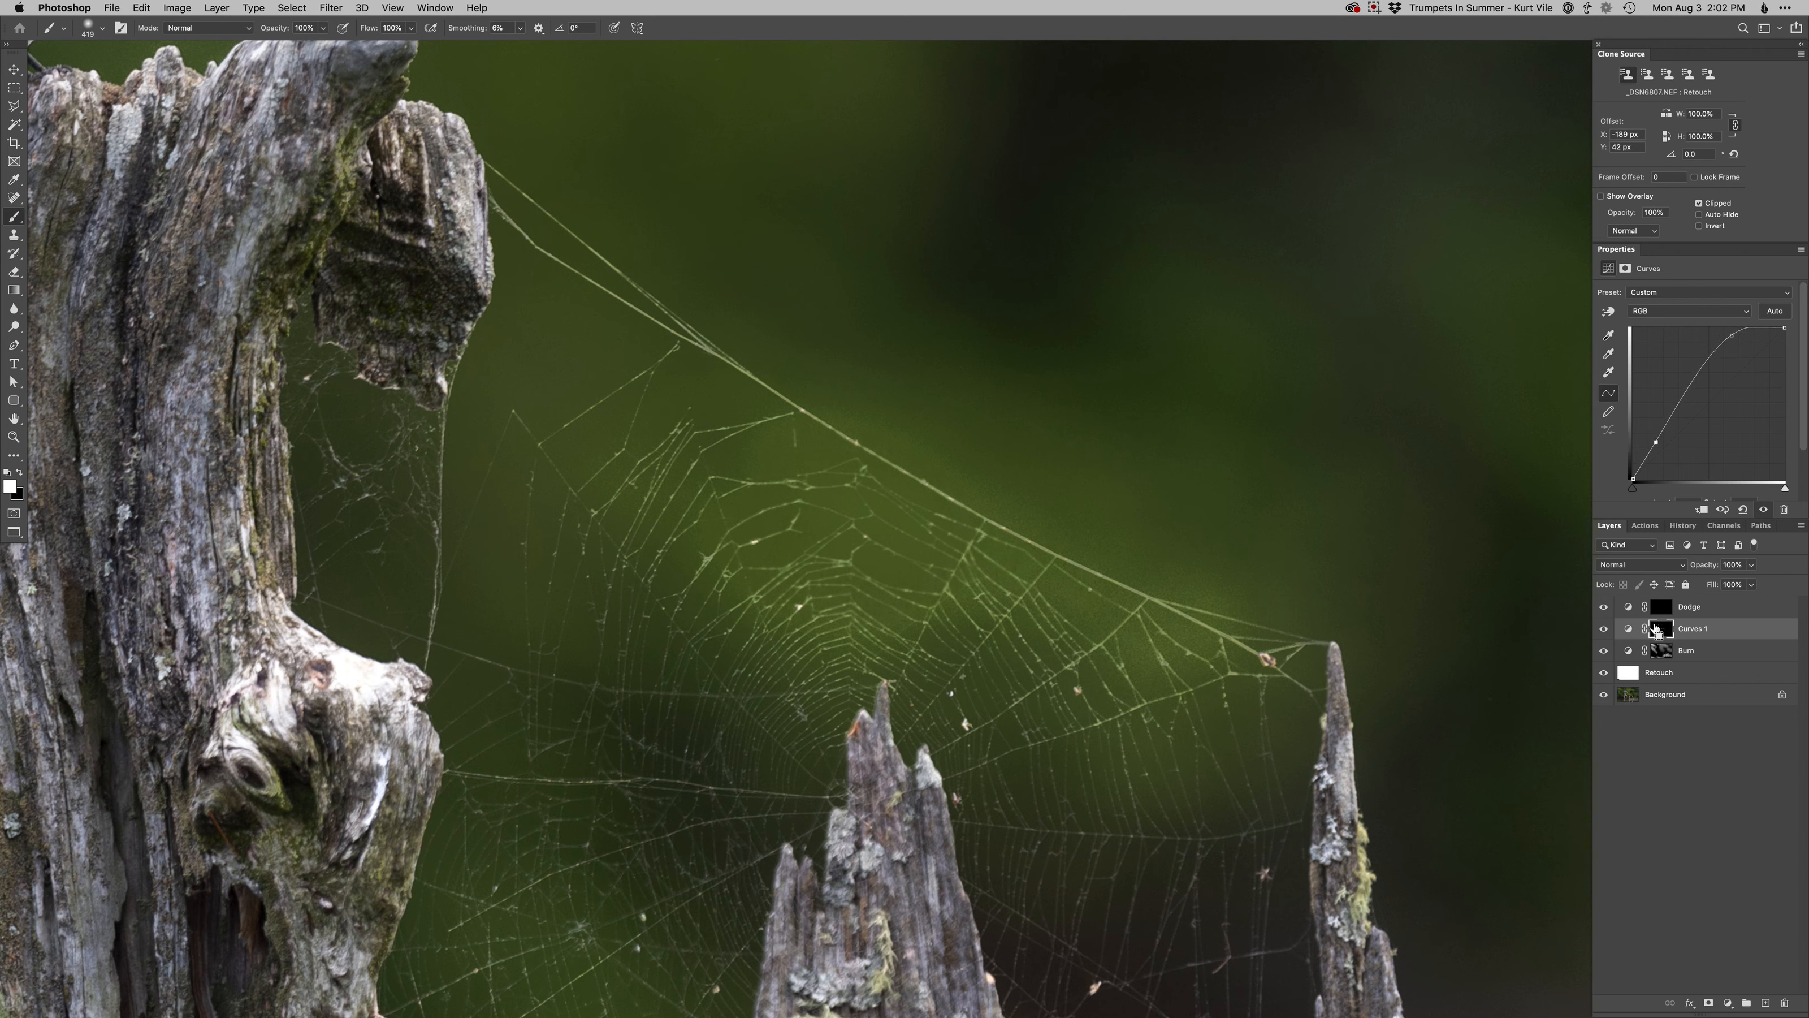